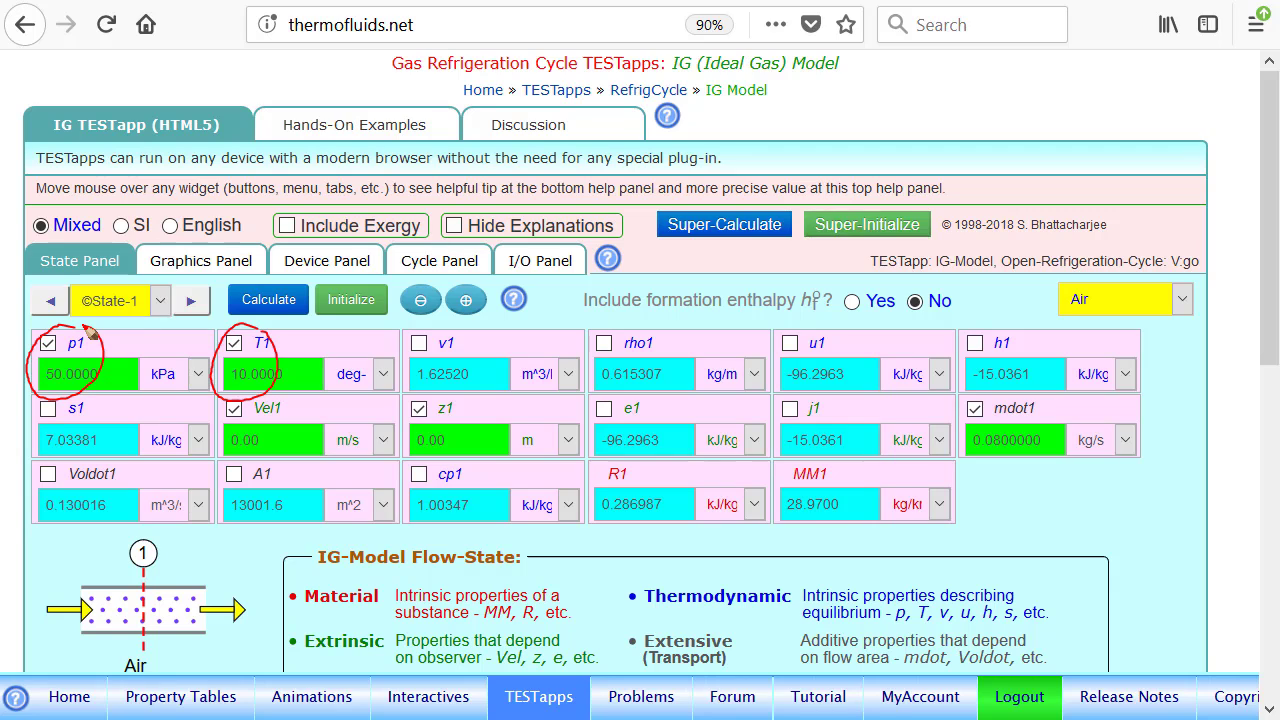
pyautogui.moveTo(1005, 248)
pyautogui.mouseDown()
pyautogui.moveTo(882, 256)
pyautogui.moveTo(1025, 278)
pyautogui.moveTo(975, 240)
pyautogui.mouseUp()
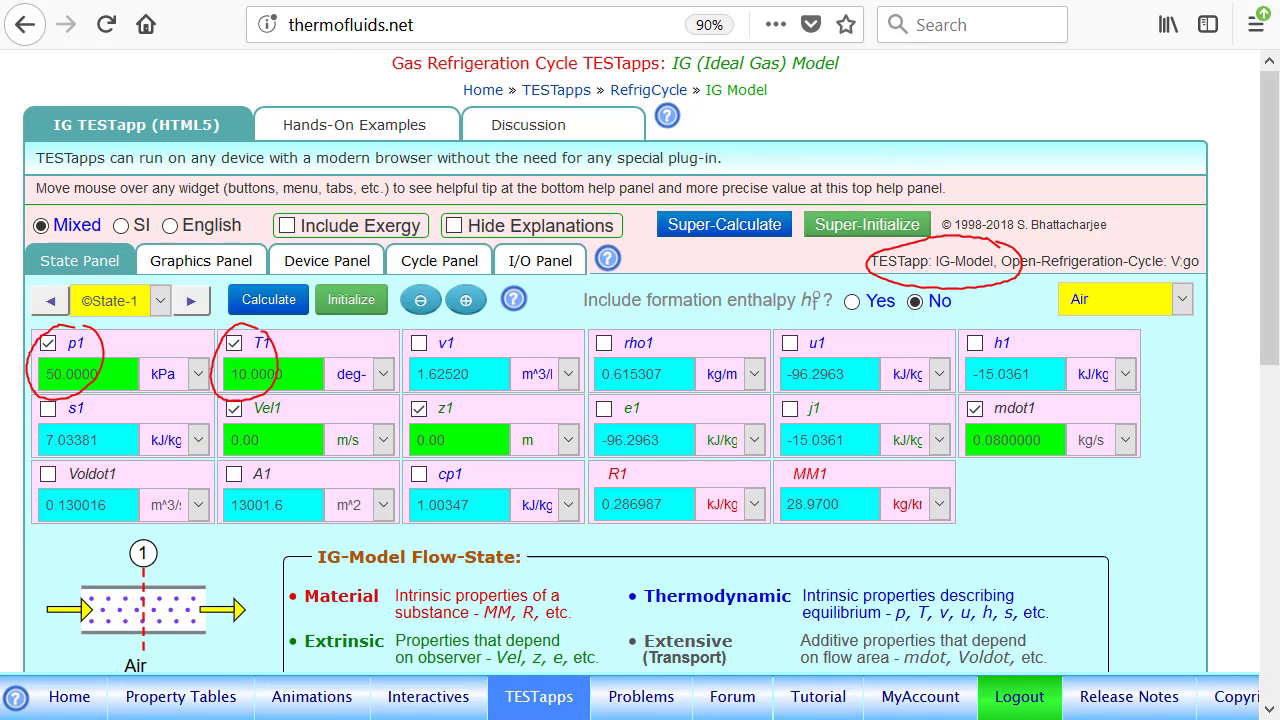
pyautogui.press('Escape')
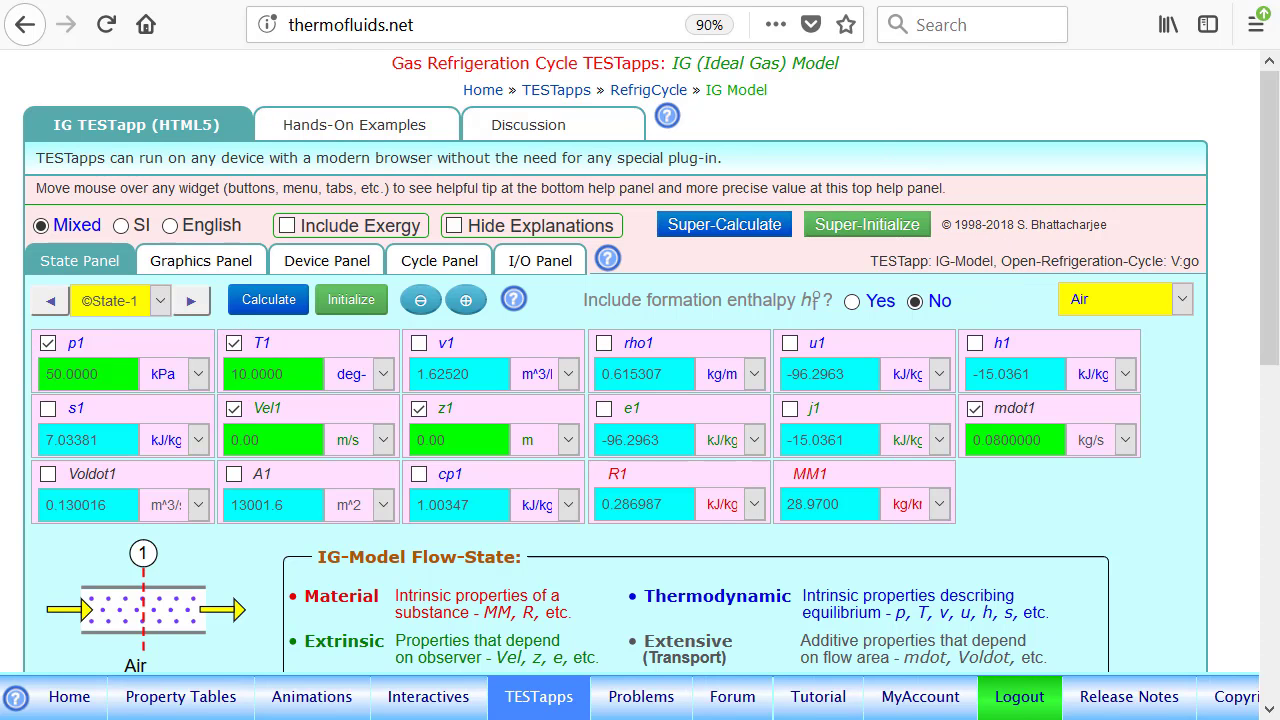
# From the TEST home page, go through TESTapps to the Vapor Compression and Gas Refrigeration Cycles model selection and locate the IG Model.
pyautogui.click(228, 1)
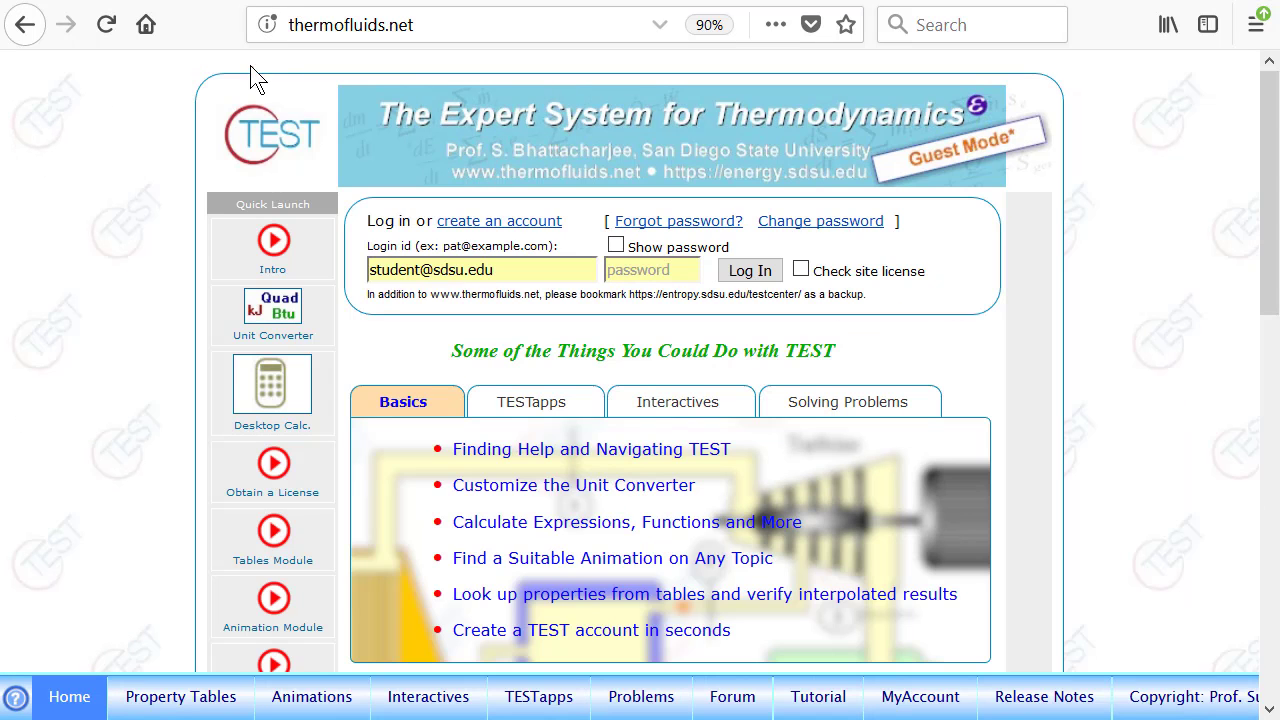
pyautogui.click(103, 27)
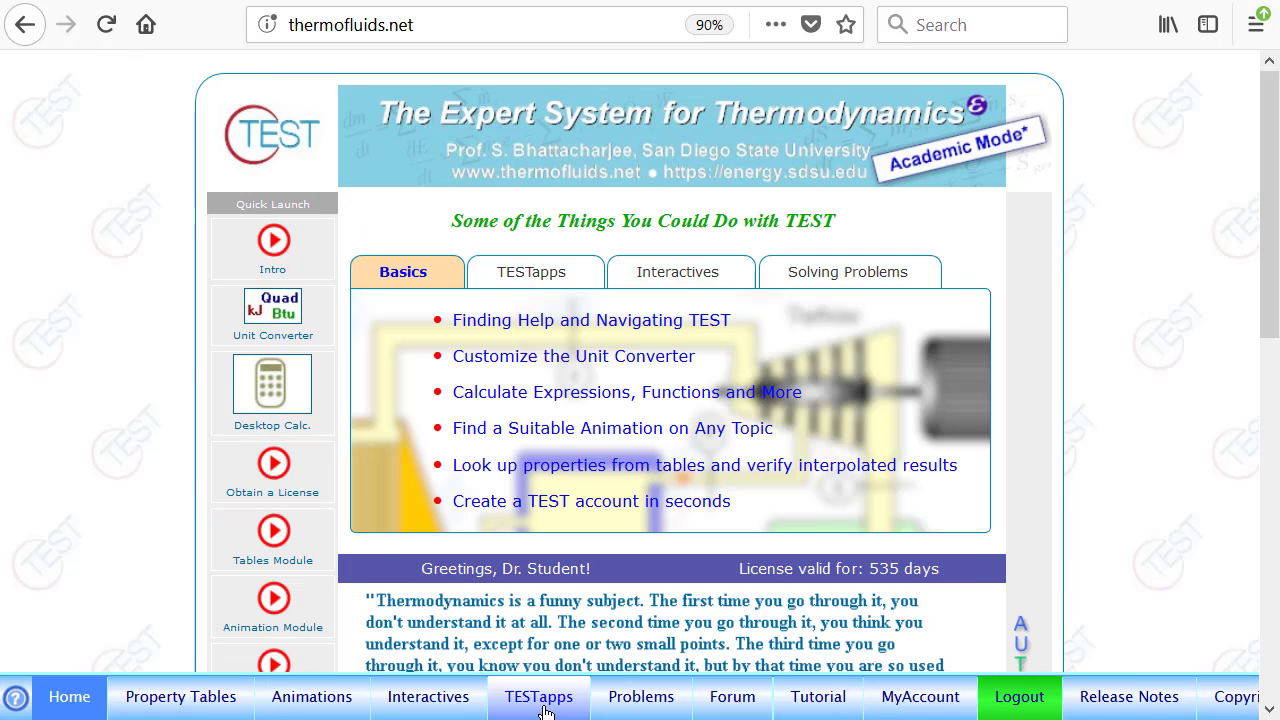
pyautogui.click(541, 700)
pyautogui.scroll(-3, 1197, 320)
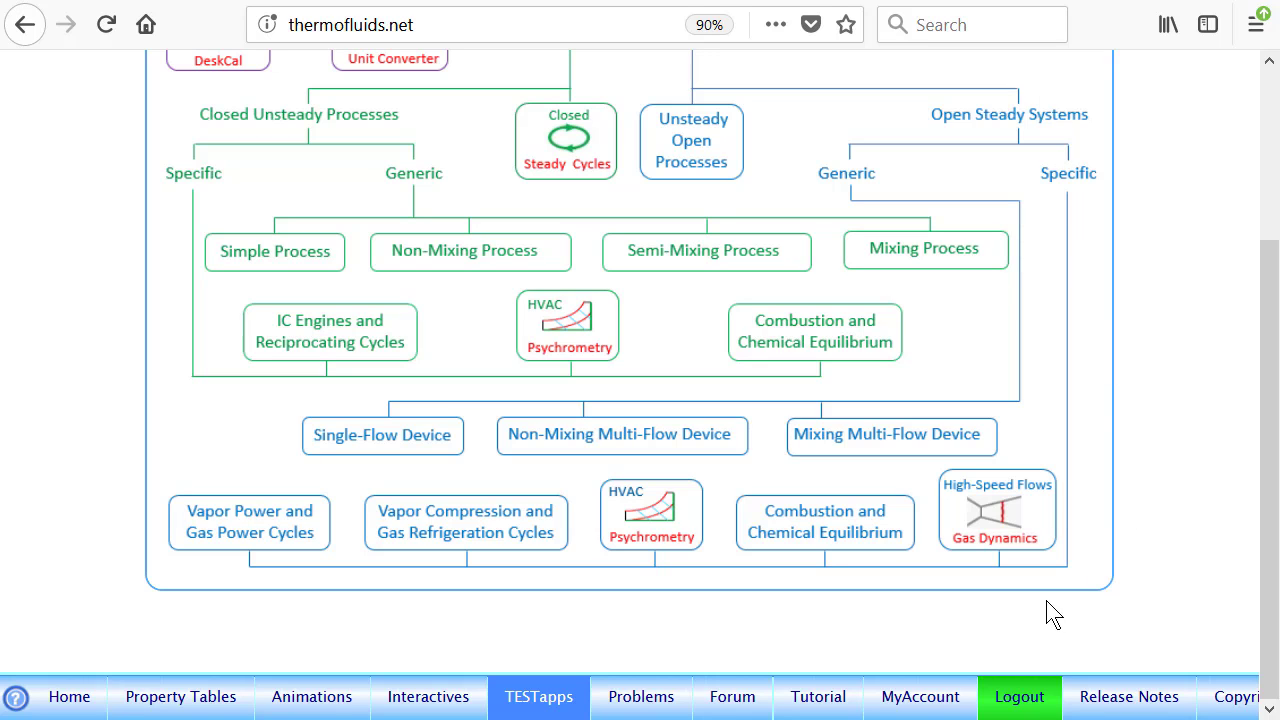
pyautogui.click(471, 527)
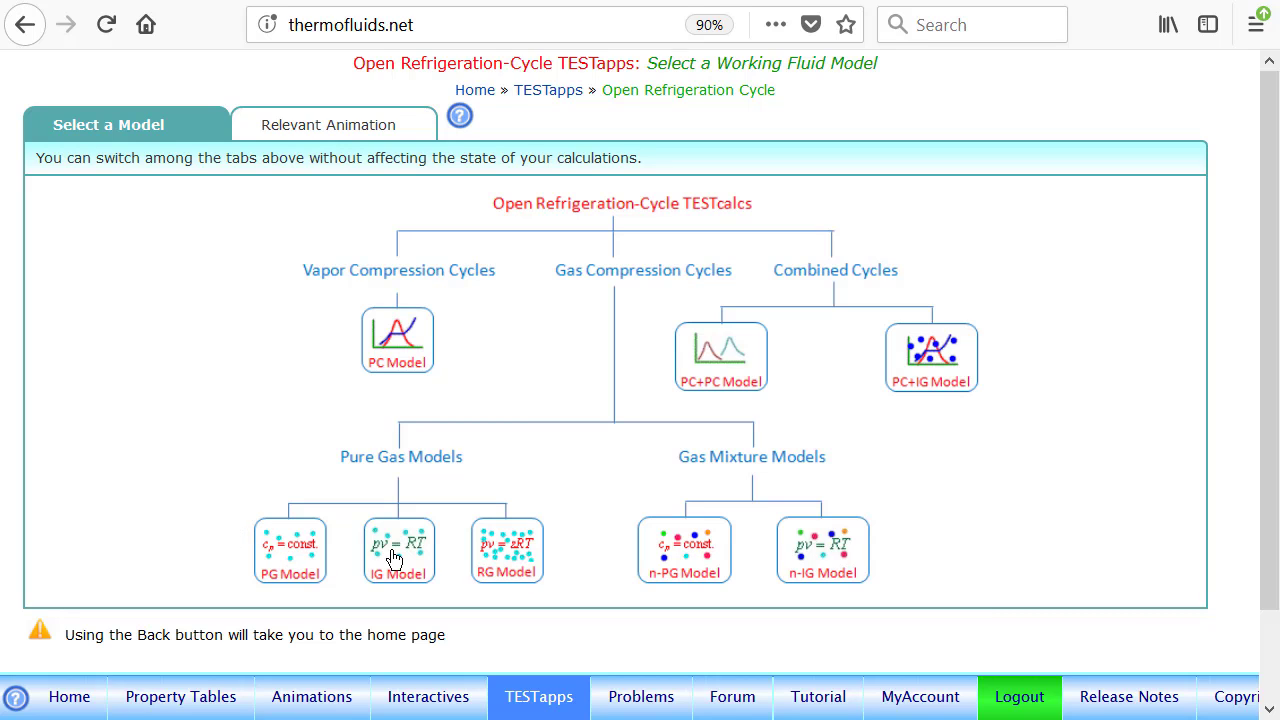
pyautogui.moveTo(375, 562)
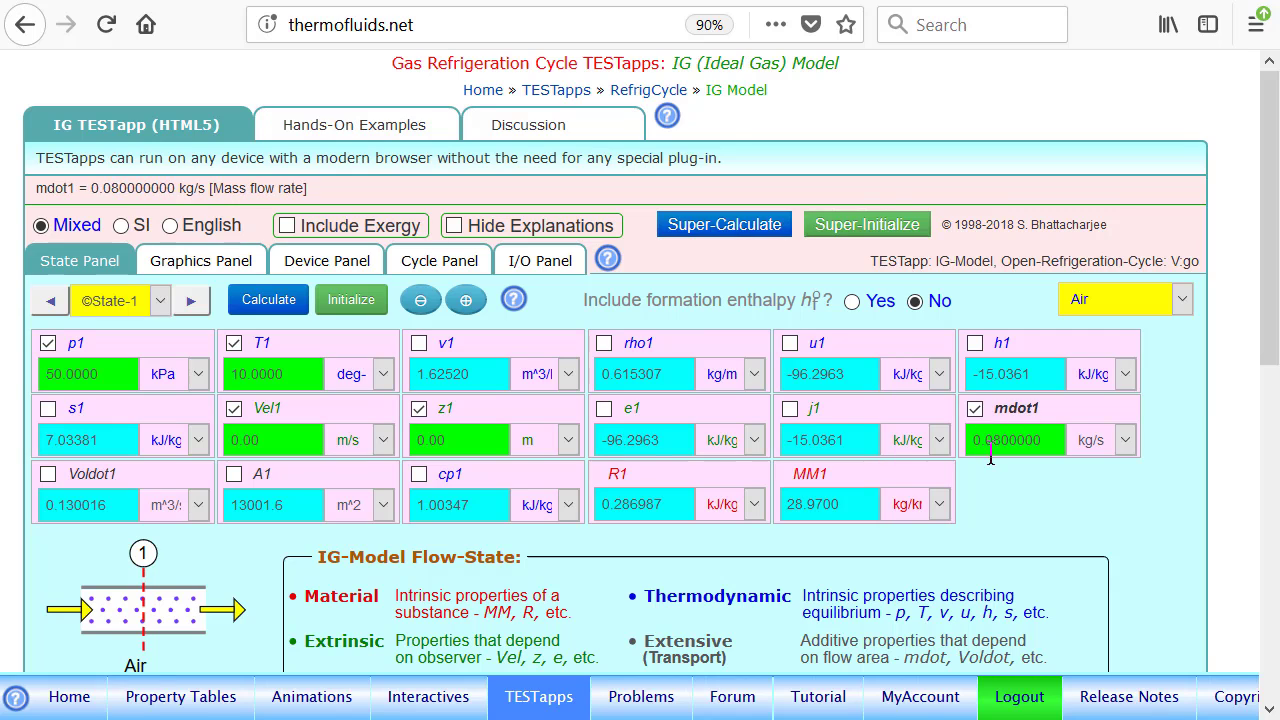
# Go through State-2, State-3 and State-4 of the IG-model refrigeration cycle and examine the known pressure, temperature, entropy and mass flow entries.
pyautogui.click(196, 300)
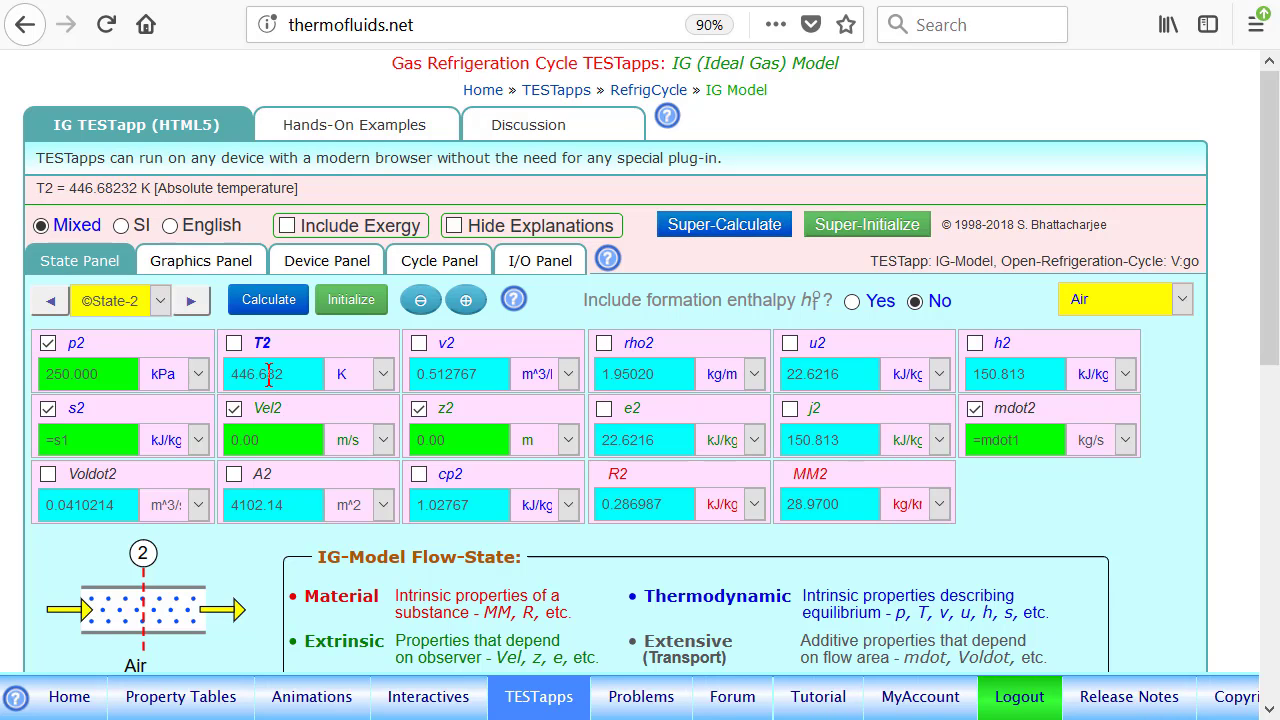
pyautogui.click(47, 411)
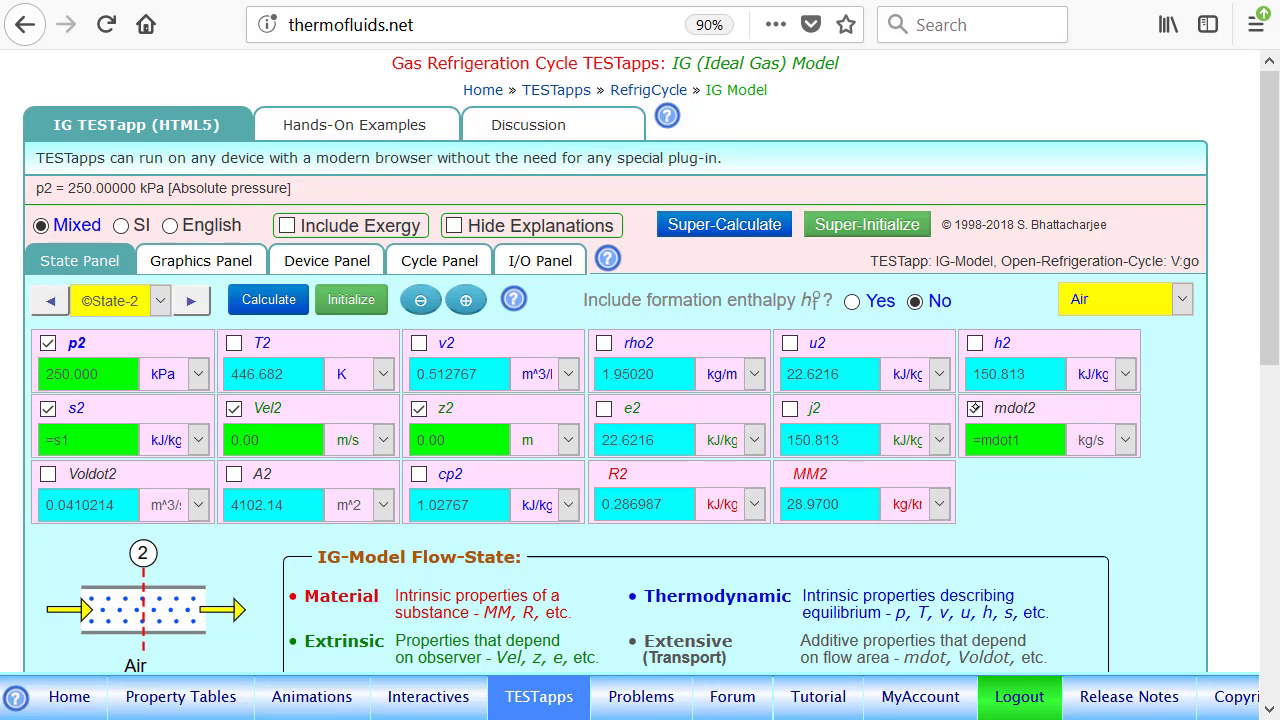
pyautogui.click(975, 408)
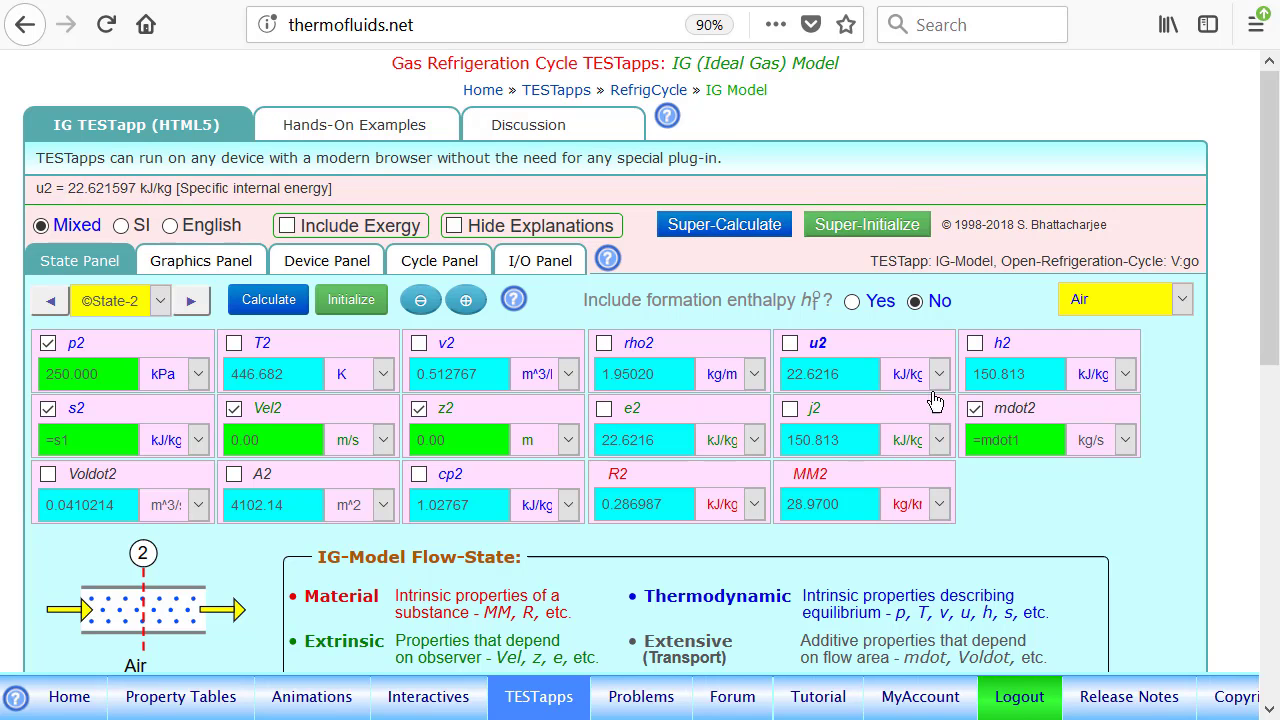
pyautogui.click(189, 305)
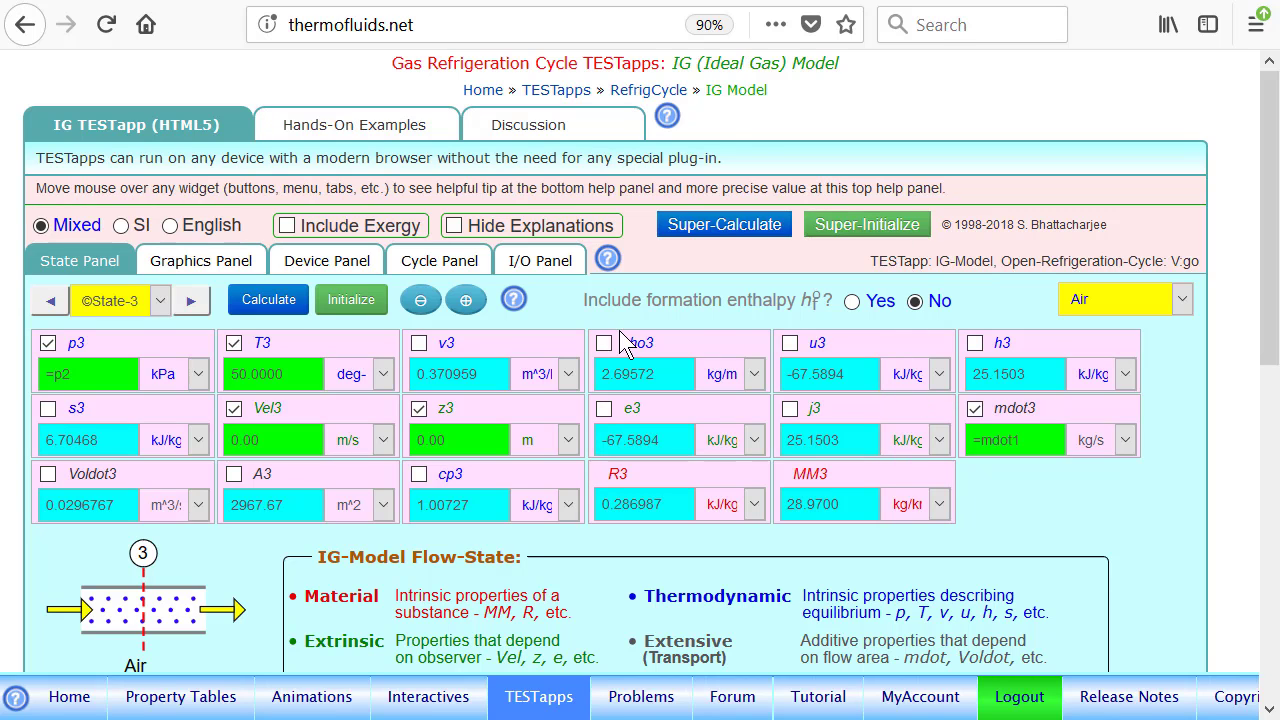
pyautogui.click(193, 302)
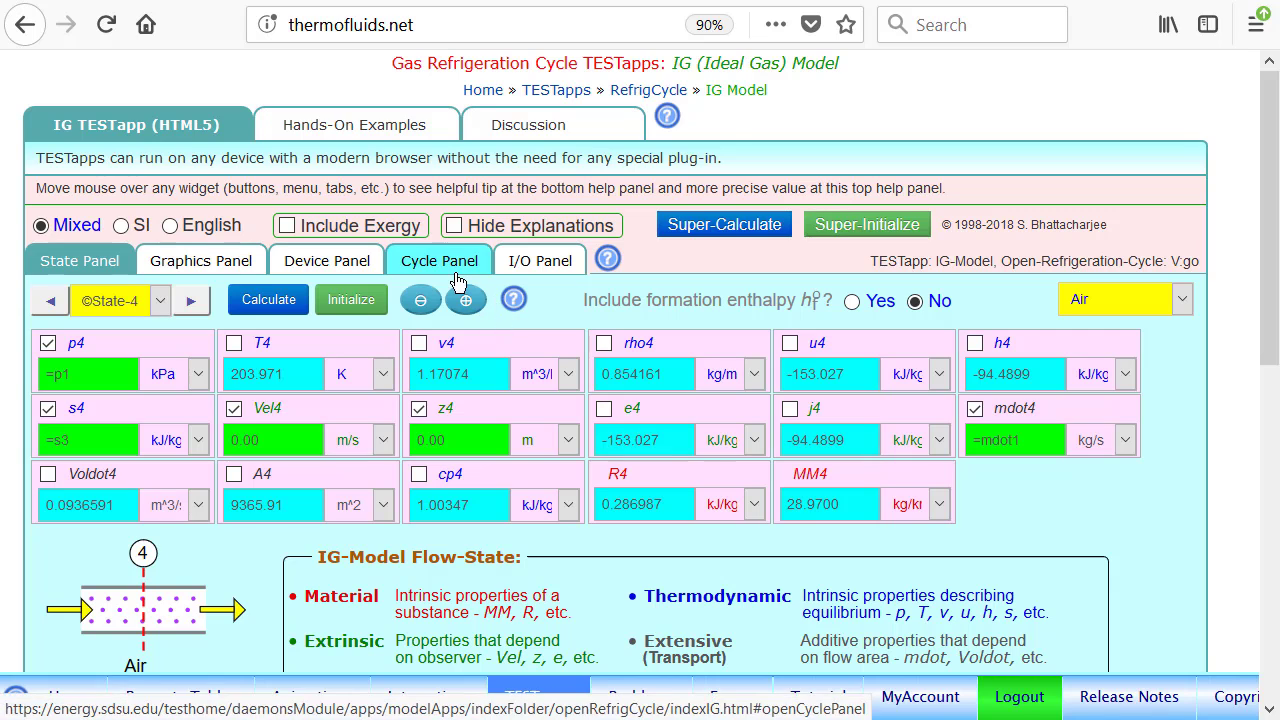
pyautogui.moveTo(92, 390)
pyautogui.mouseDown()
pyautogui.moveTo(55, 392)
pyautogui.moveTo(100, 398)
pyautogui.mouseUp()
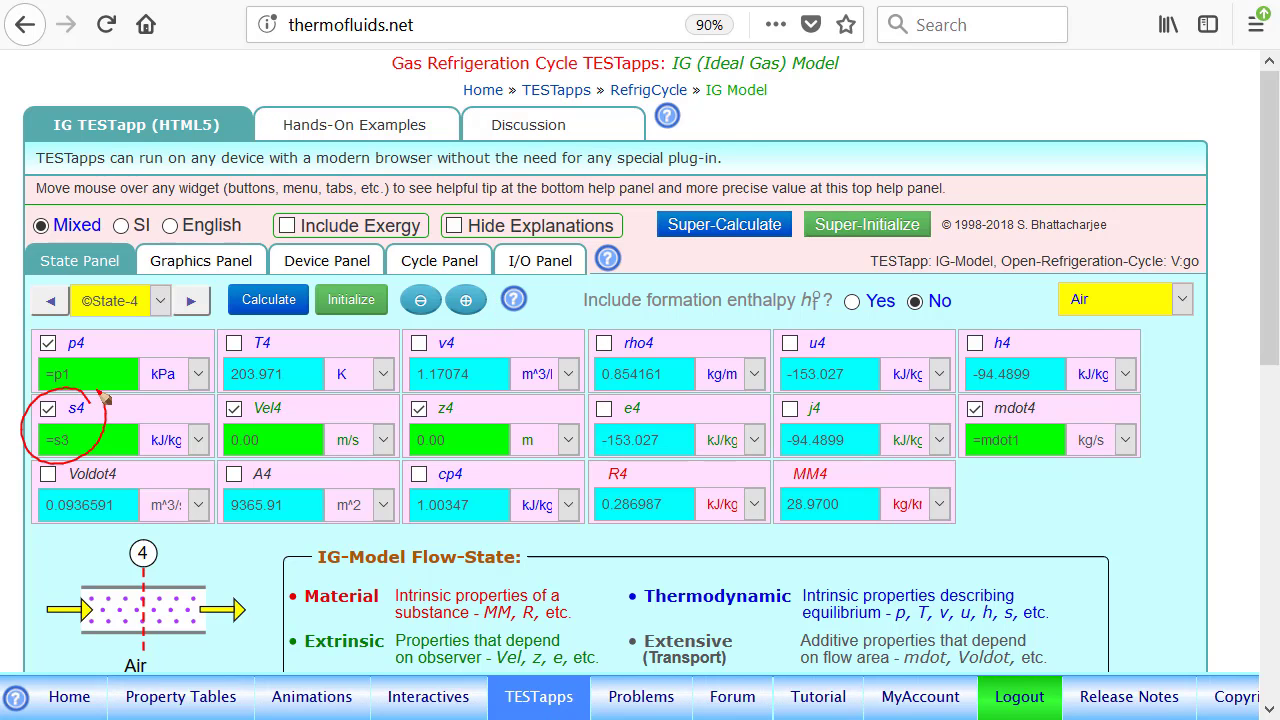
pyautogui.moveTo(85, 322)
pyautogui.mouseDown()
pyautogui.moveTo(40, 345)
pyautogui.moveTo(98, 385)
pyautogui.moveTo(93, 336)
pyautogui.mouseUp()
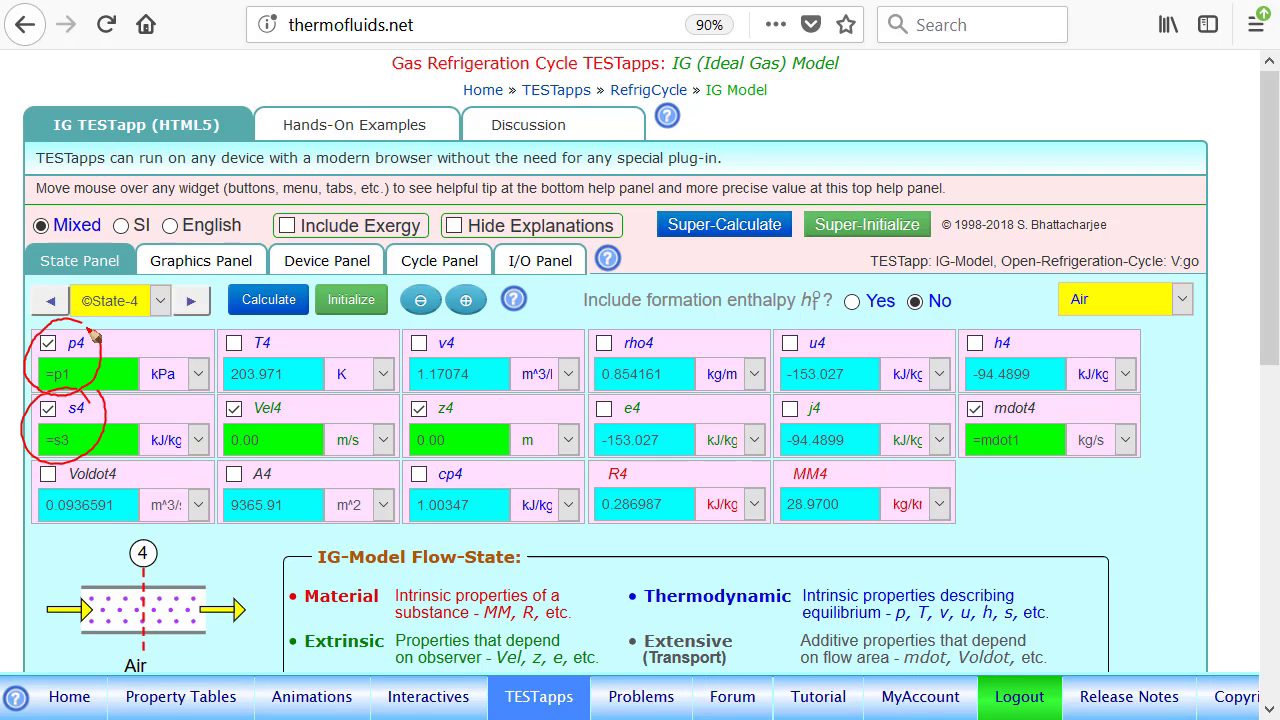
pyautogui.moveTo(1024, 400)
pyautogui.mouseDown()
pyautogui.moveTo(1000, 459)
pyautogui.moveTo(1018, 387)
pyautogui.mouseUp()
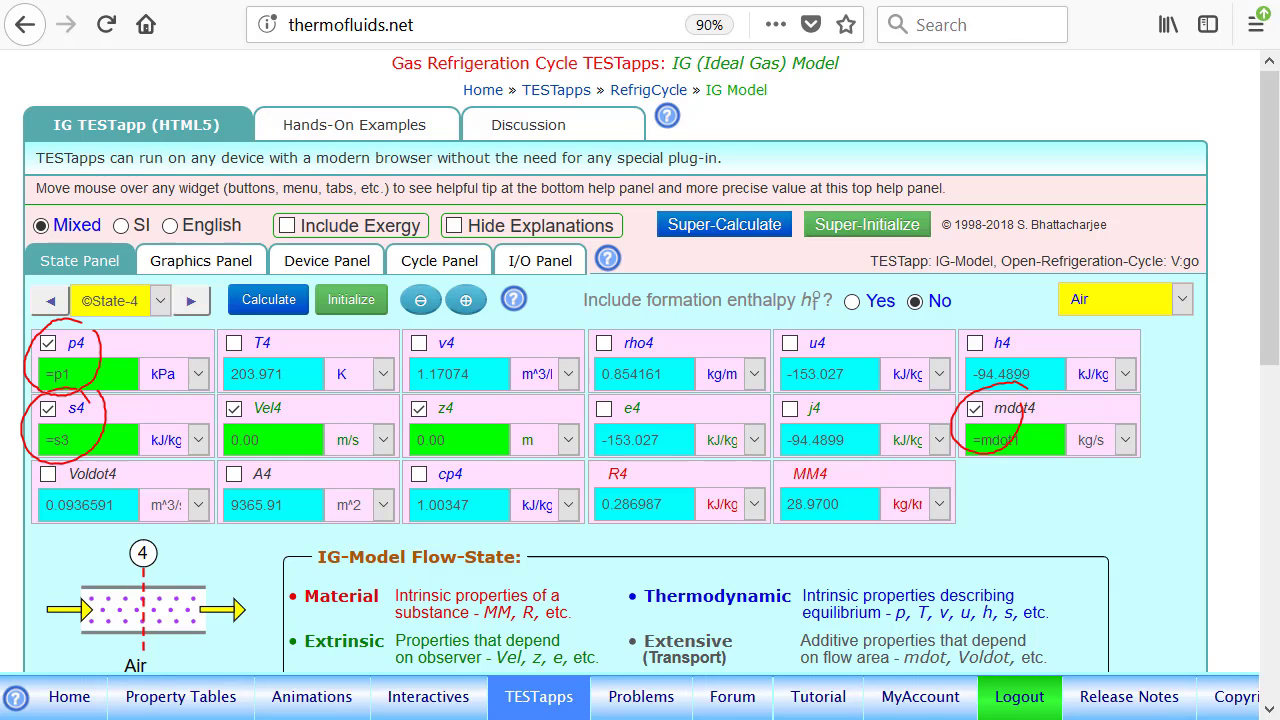
pyautogui.press('Escape')
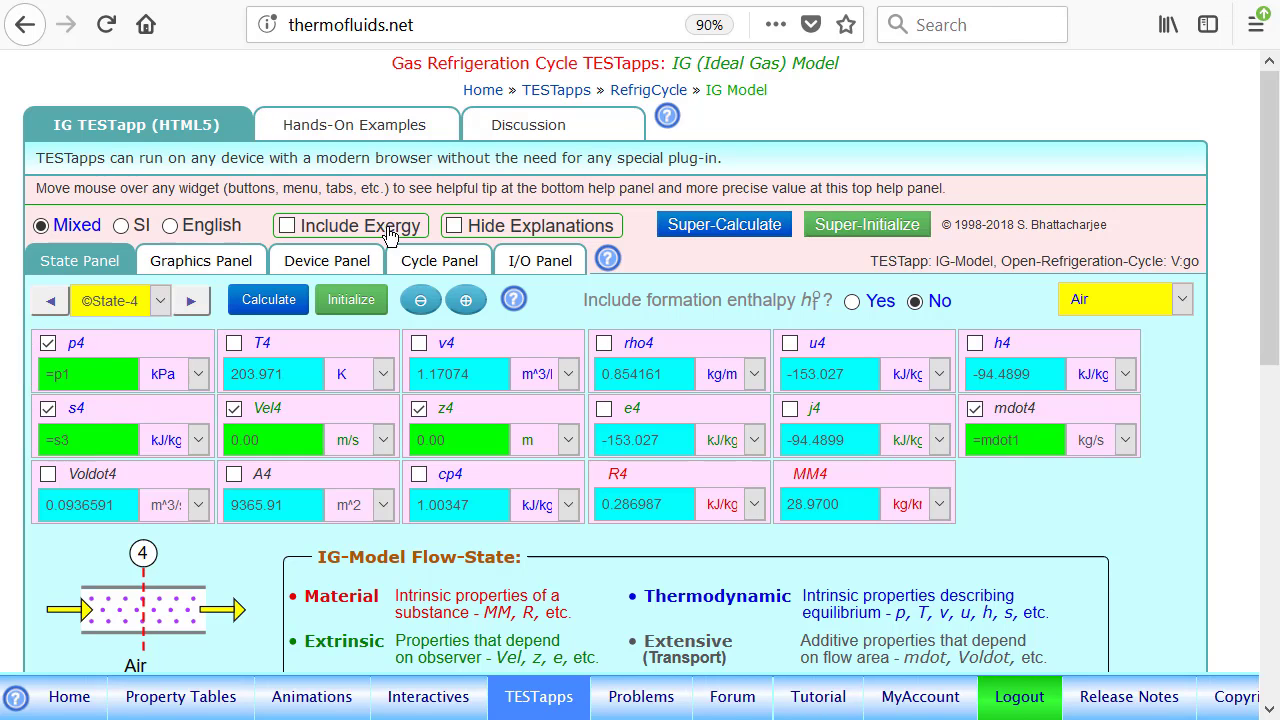
# Plot the cycle on the T-s diagram and draw constant-pressure lines through State-1 and State-2.
pyautogui.click(237, 267)
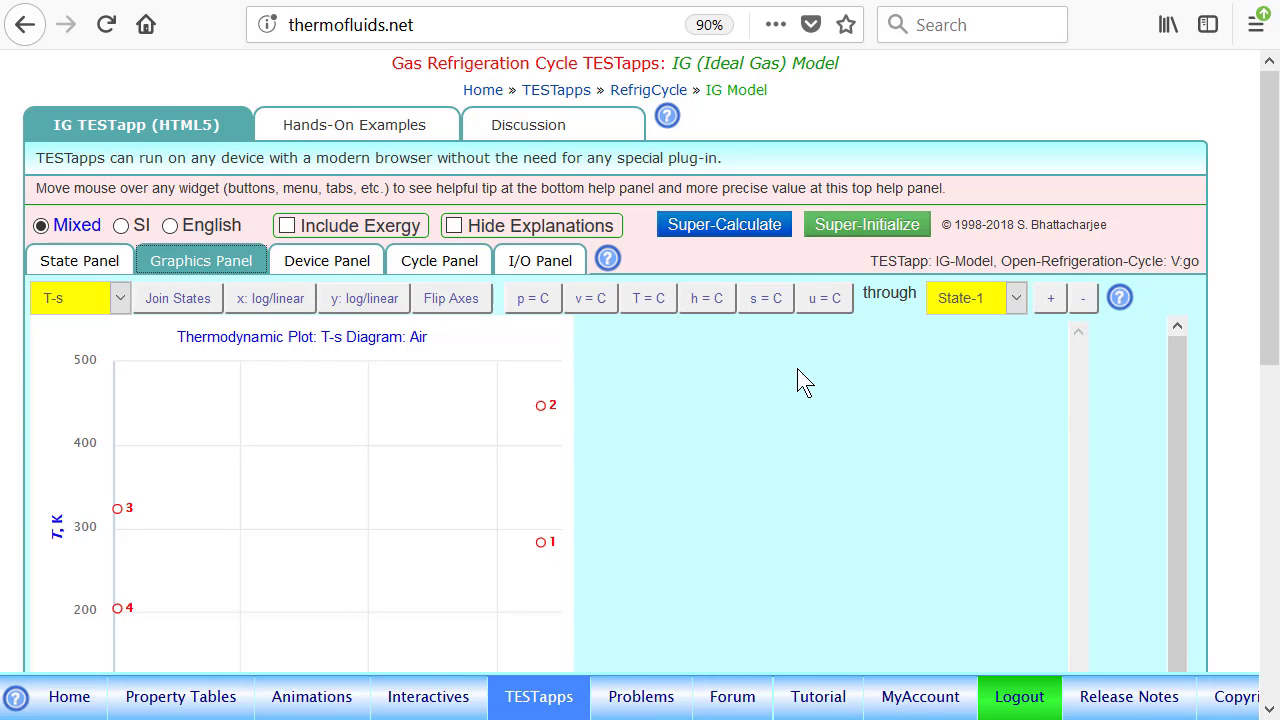
pyautogui.click(528, 305)
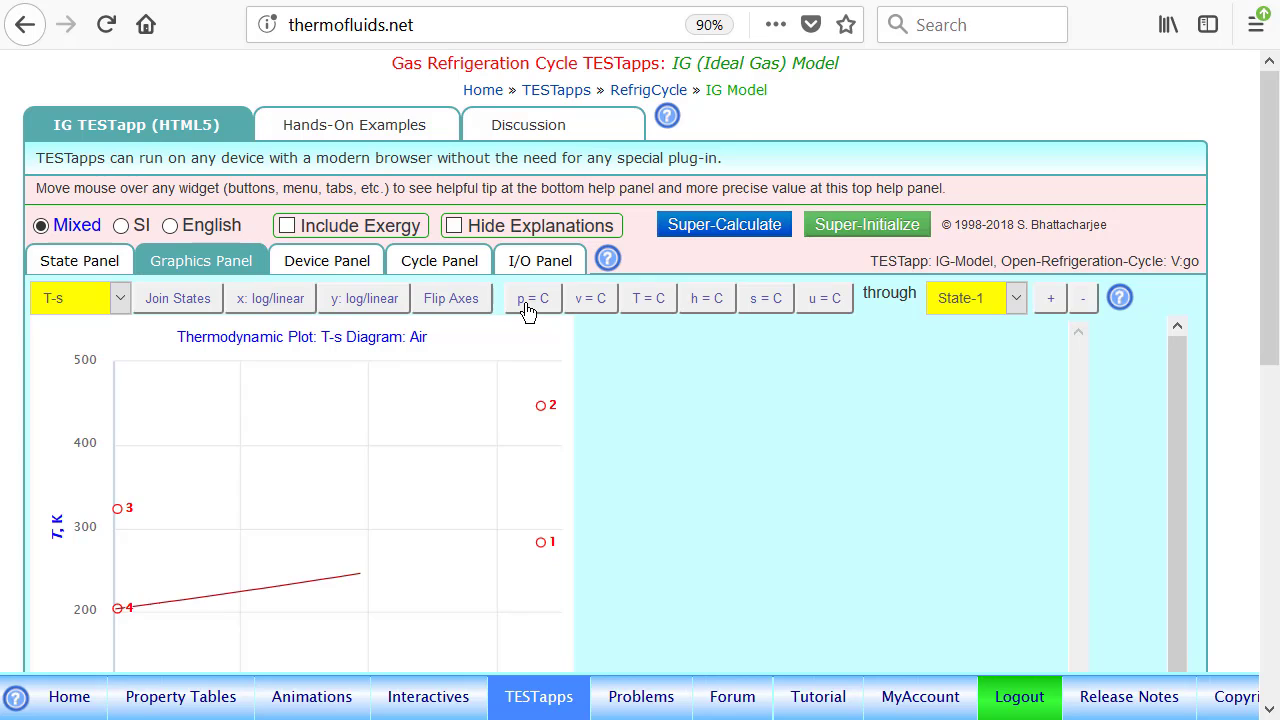
pyautogui.click(994, 297)
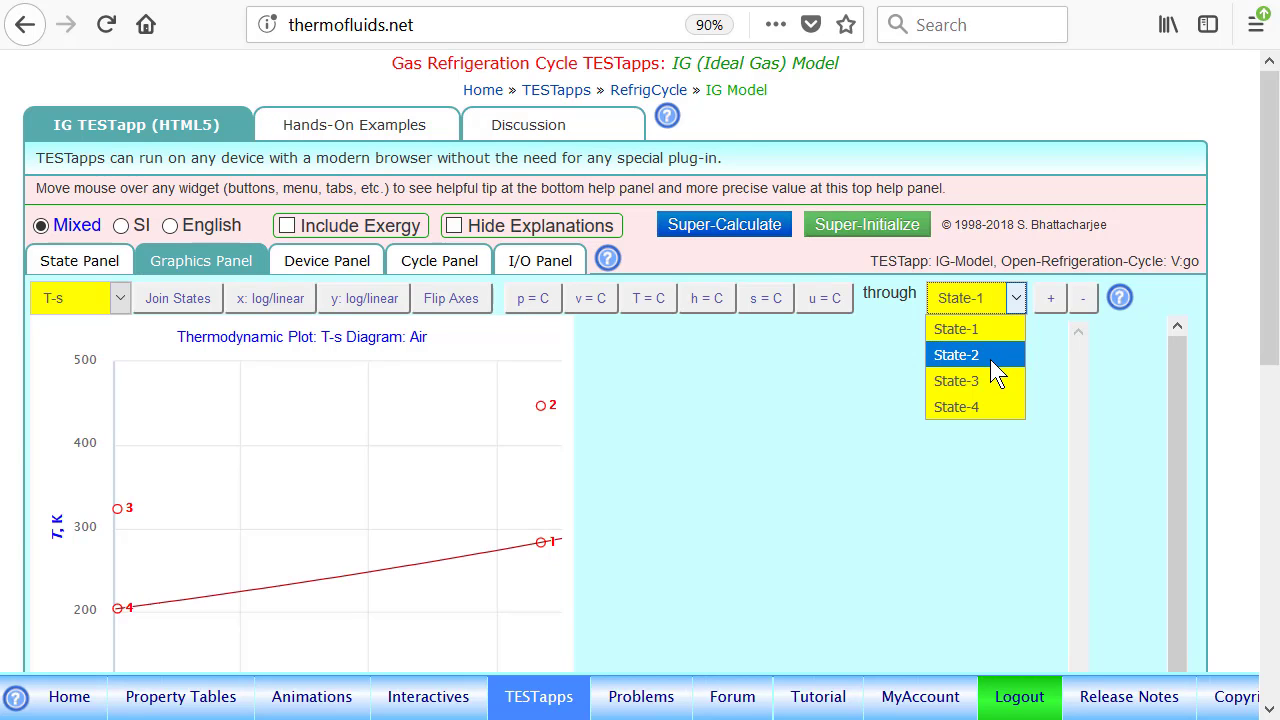
pyautogui.click(990, 356)
pyautogui.click(532, 298)
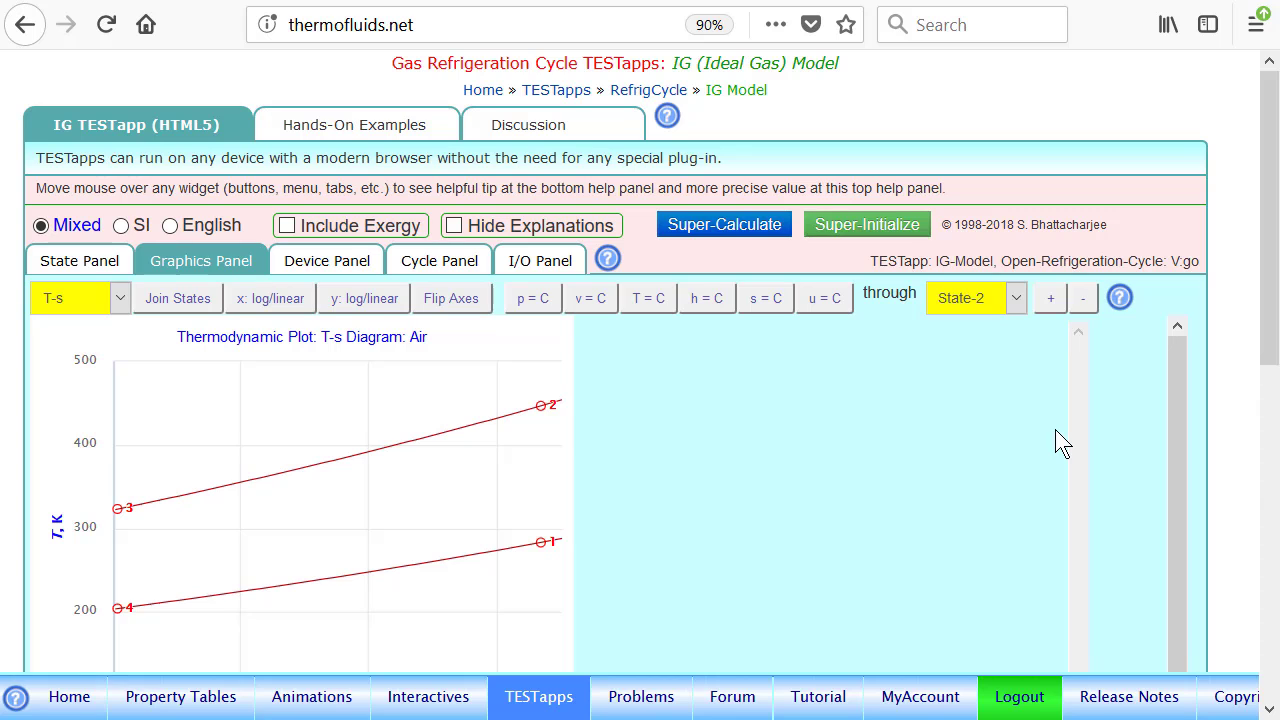
# Examine the heat transfer and external work rates of Device-1, Device-2 and Device-3, comparing the devices with each other.
pyautogui.click(327, 262)
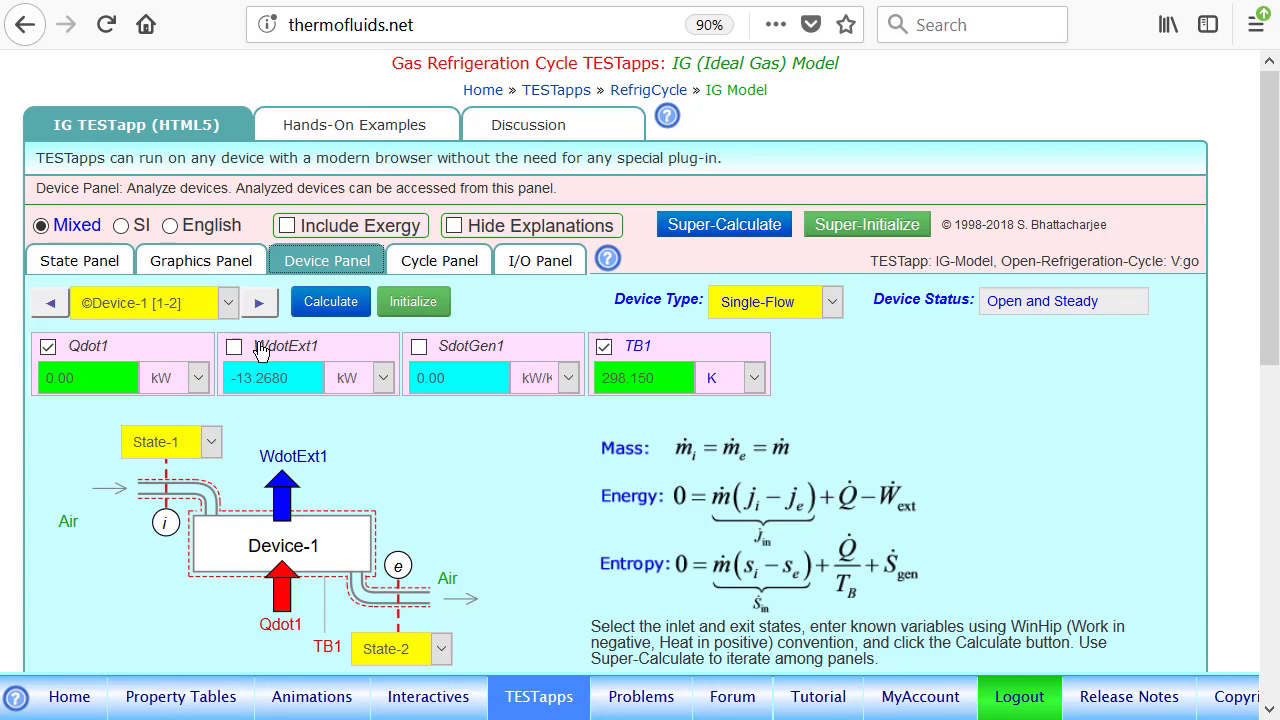
pyautogui.moveTo(289, 358)
pyautogui.click(266, 303)
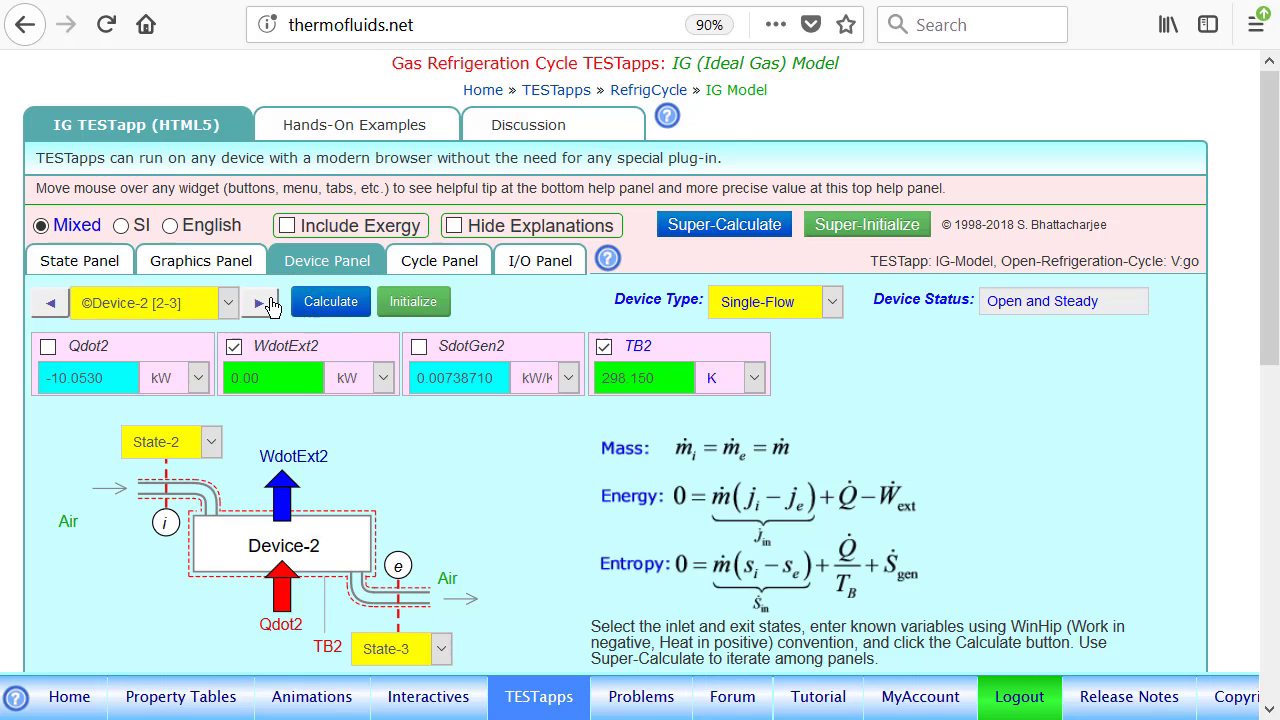
pyautogui.moveTo(97, 348)
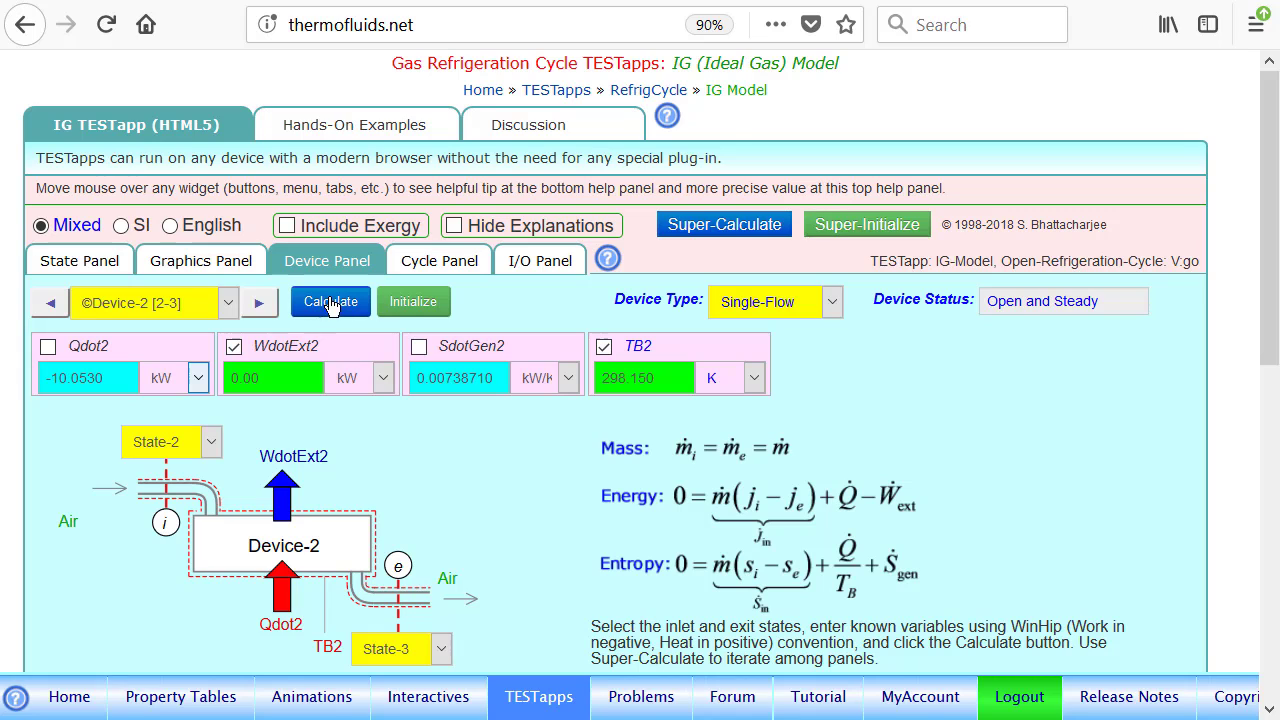
pyautogui.click(259, 303)
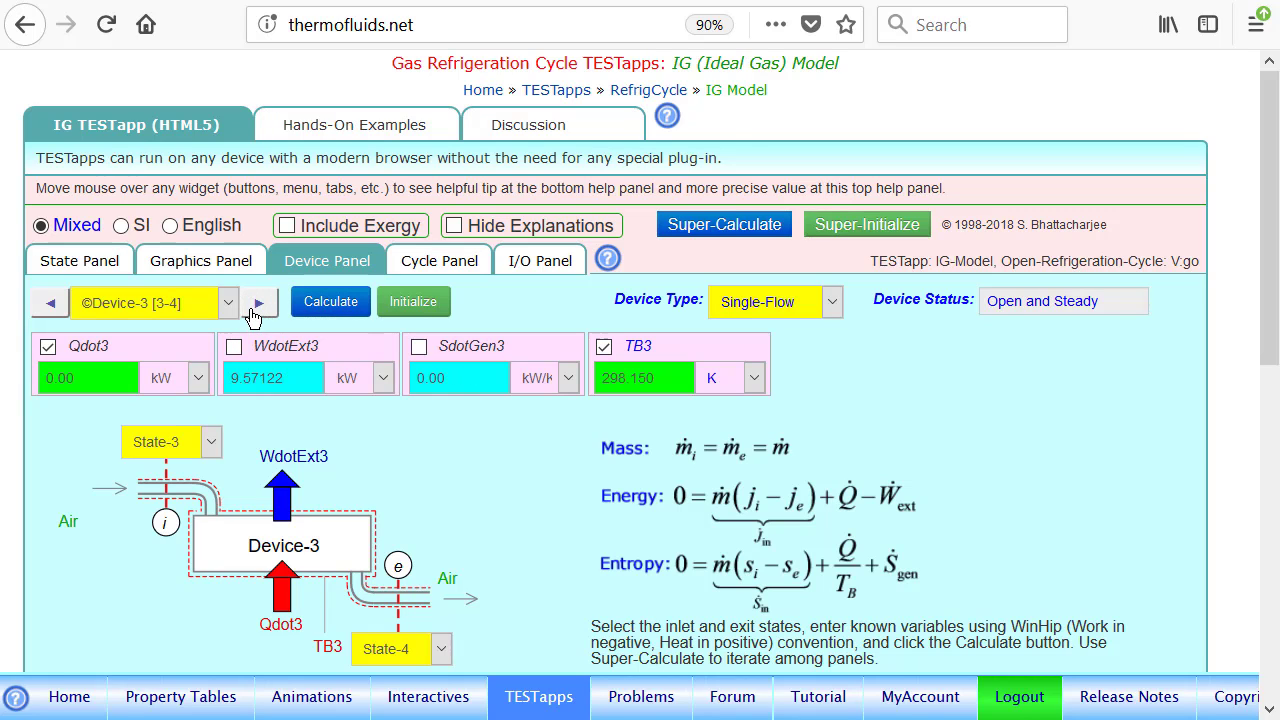
pyautogui.click(50, 302)
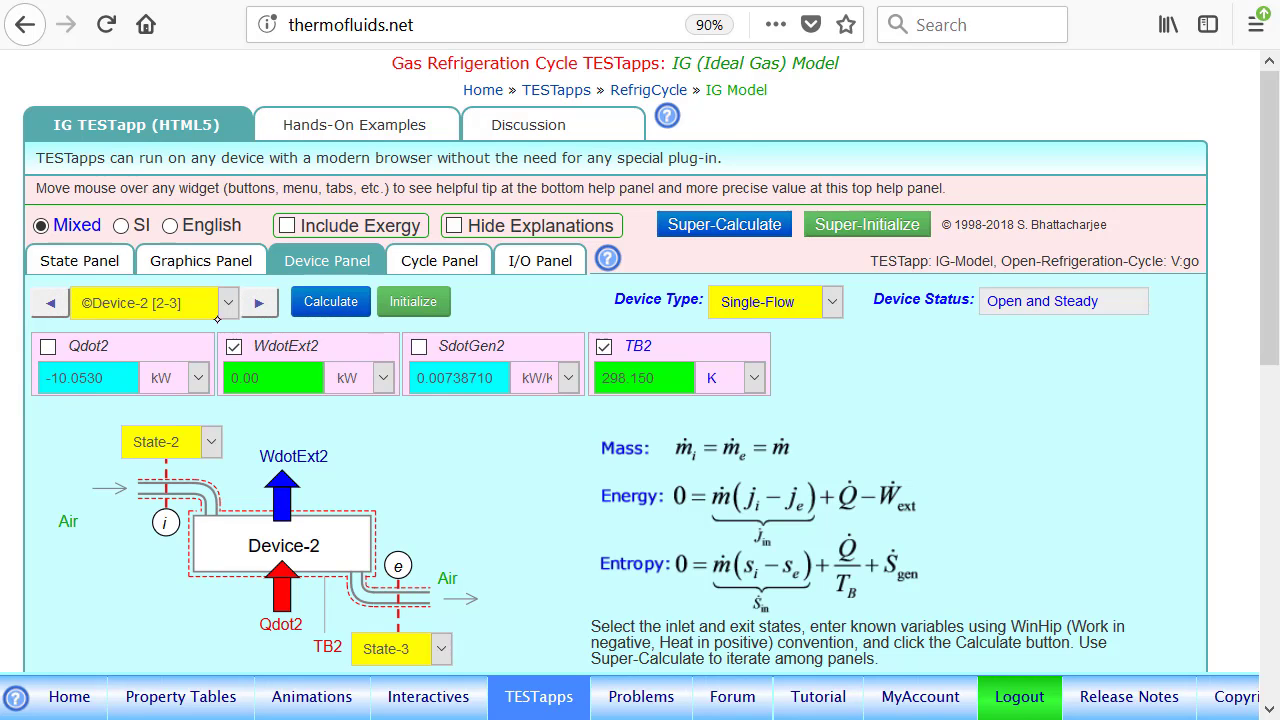
pyautogui.click(262, 303)
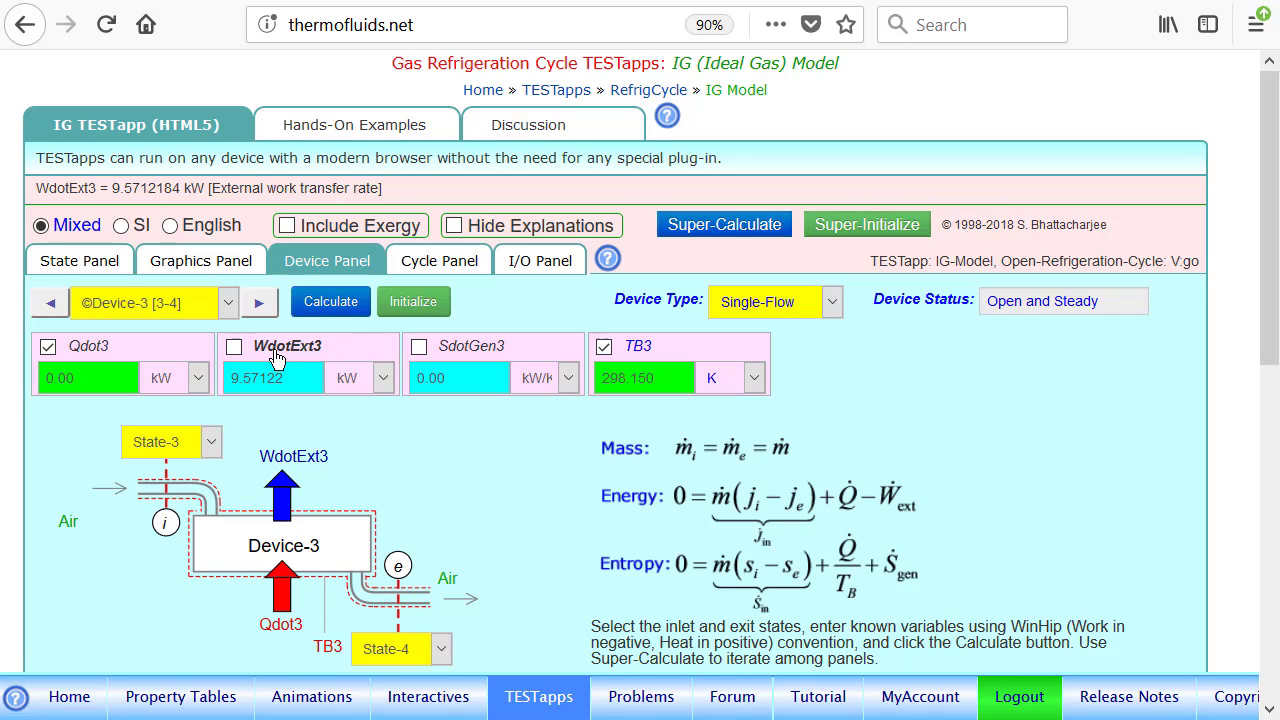
pyautogui.click(53, 305)
pyautogui.click(53, 305)
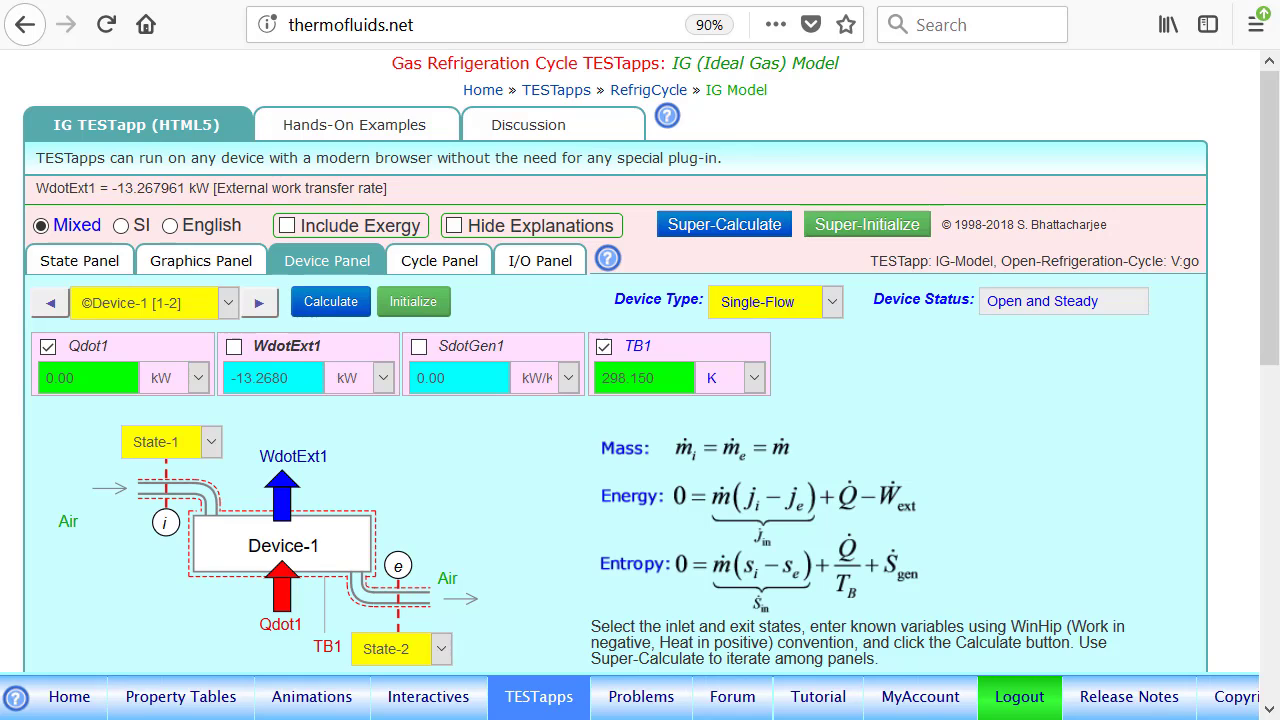
pyautogui.click(259, 305)
pyautogui.click(259, 305)
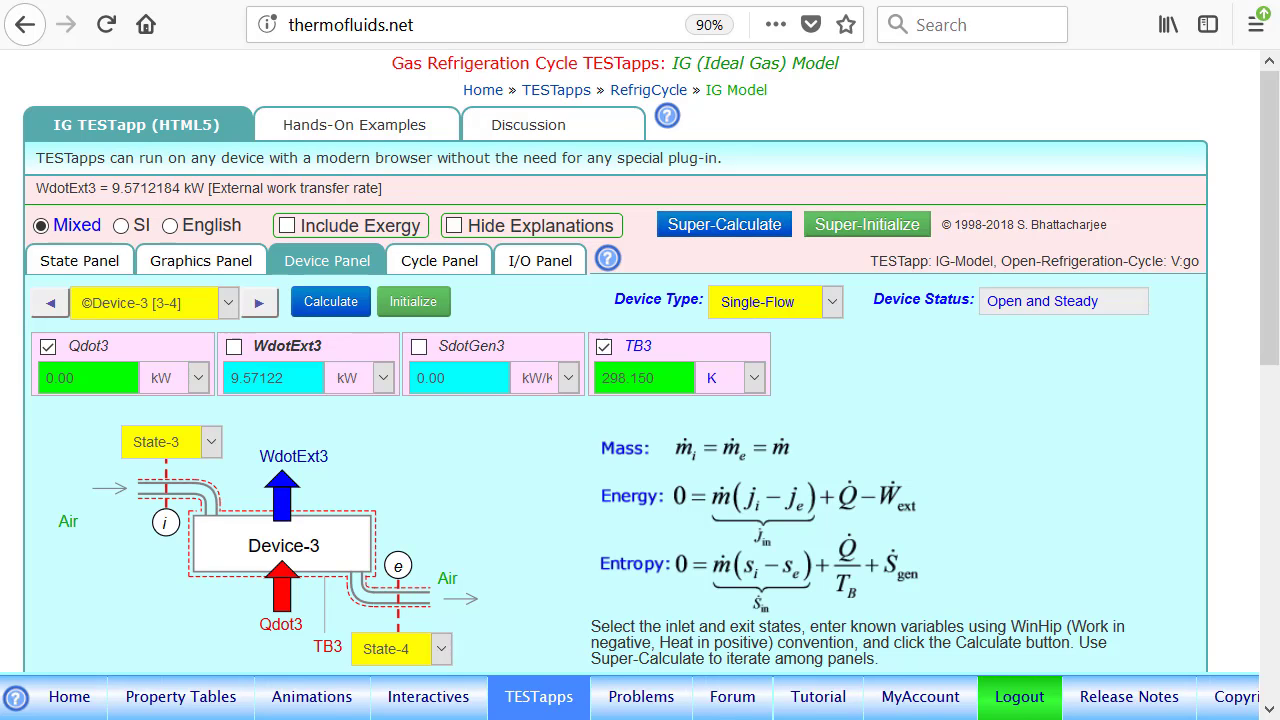
# Bring up Device-4 and set the unit of its heat transfer rate Qdot4 to ton of refrig.
pyautogui.click(259, 305)
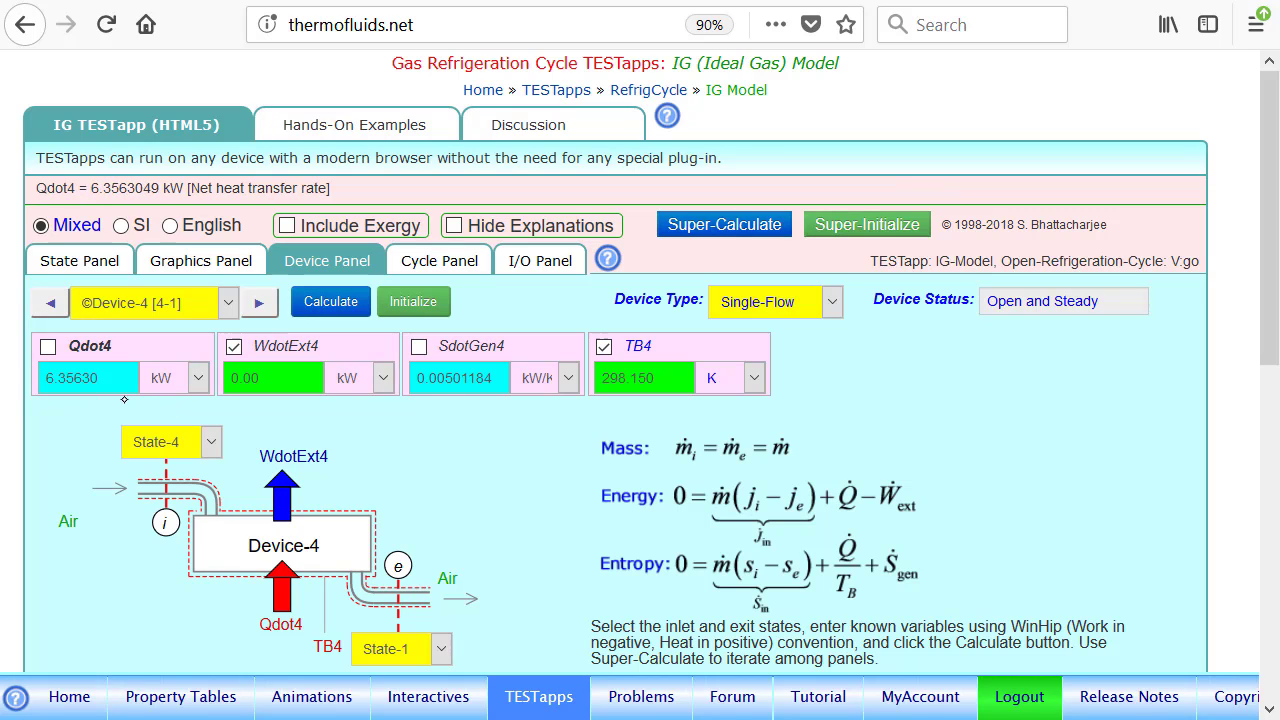
pyautogui.click(196, 378)
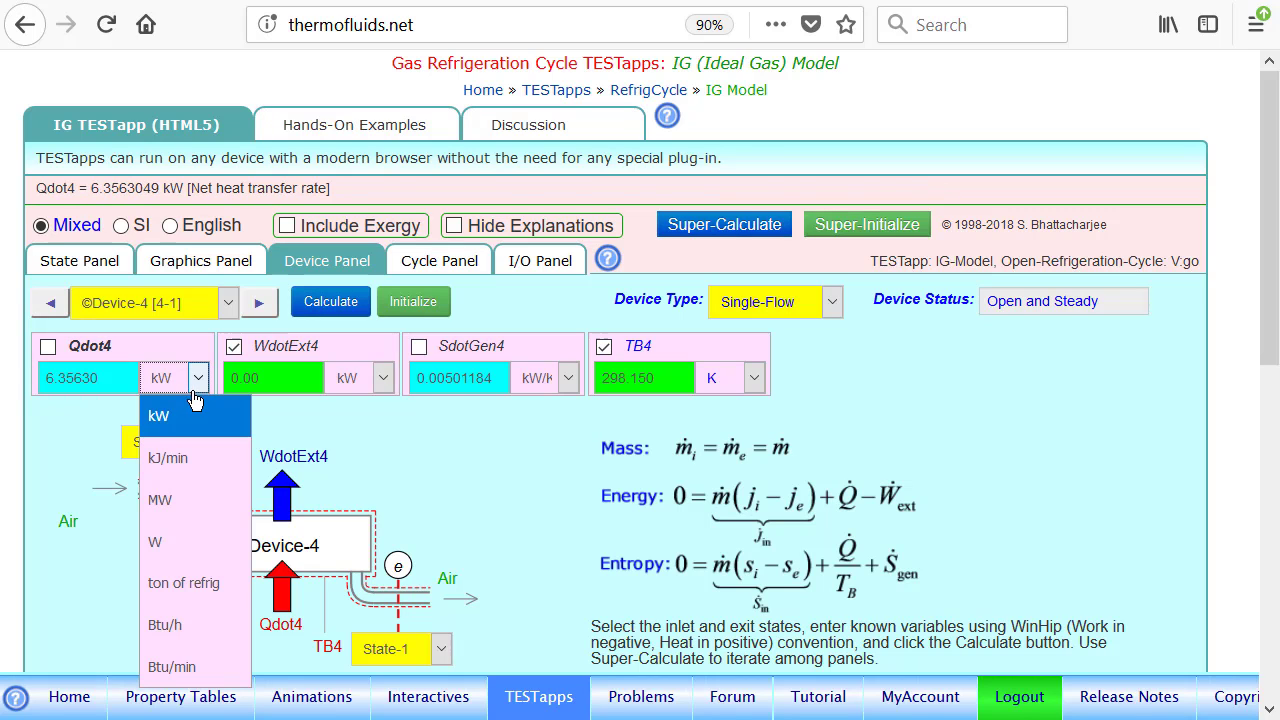
pyautogui.click(188, 585)
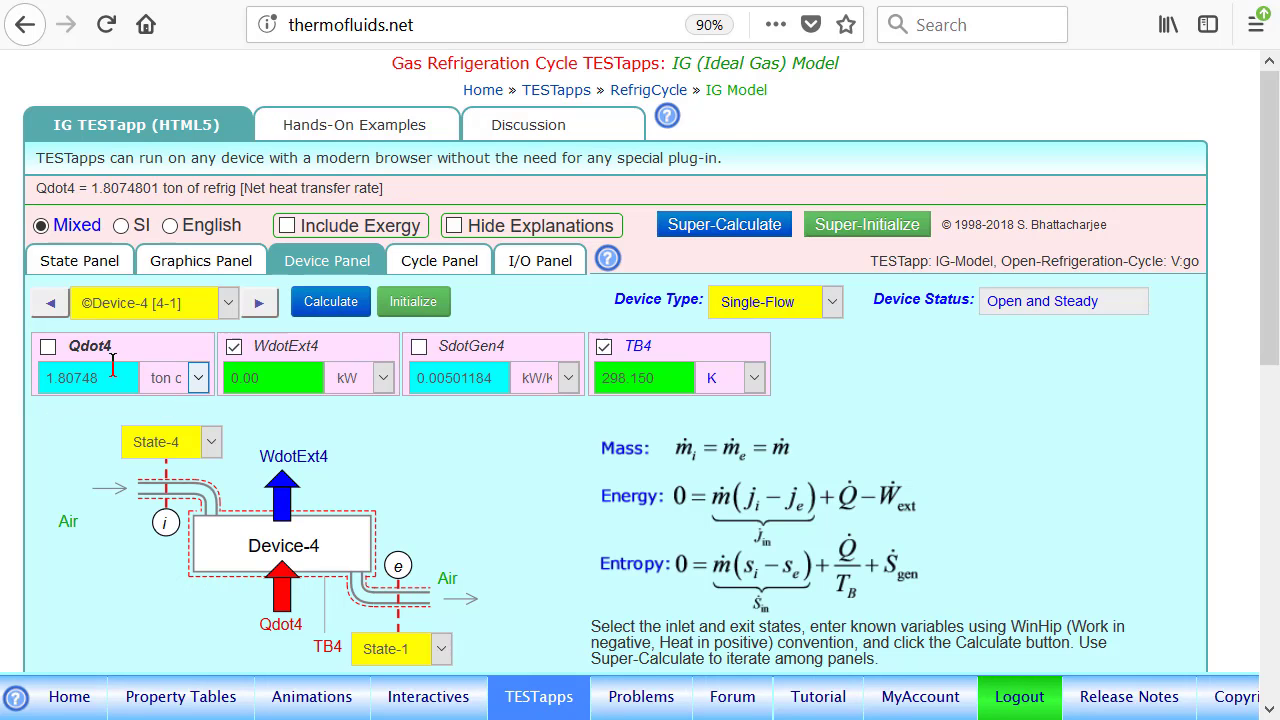
# Examine the net external work rate and the COP of Cycle-1 in the cycle results.
pyautogui.click(439, 260)
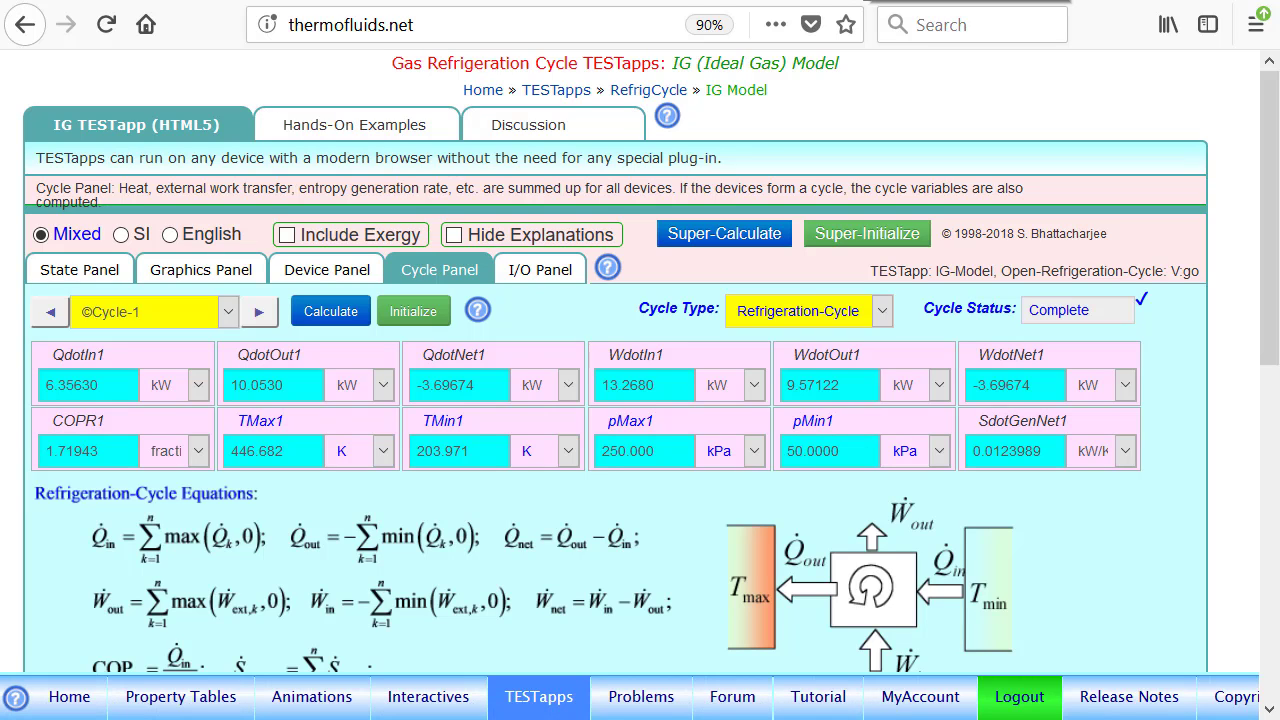
pyautogui.moveTo(1018, 352)
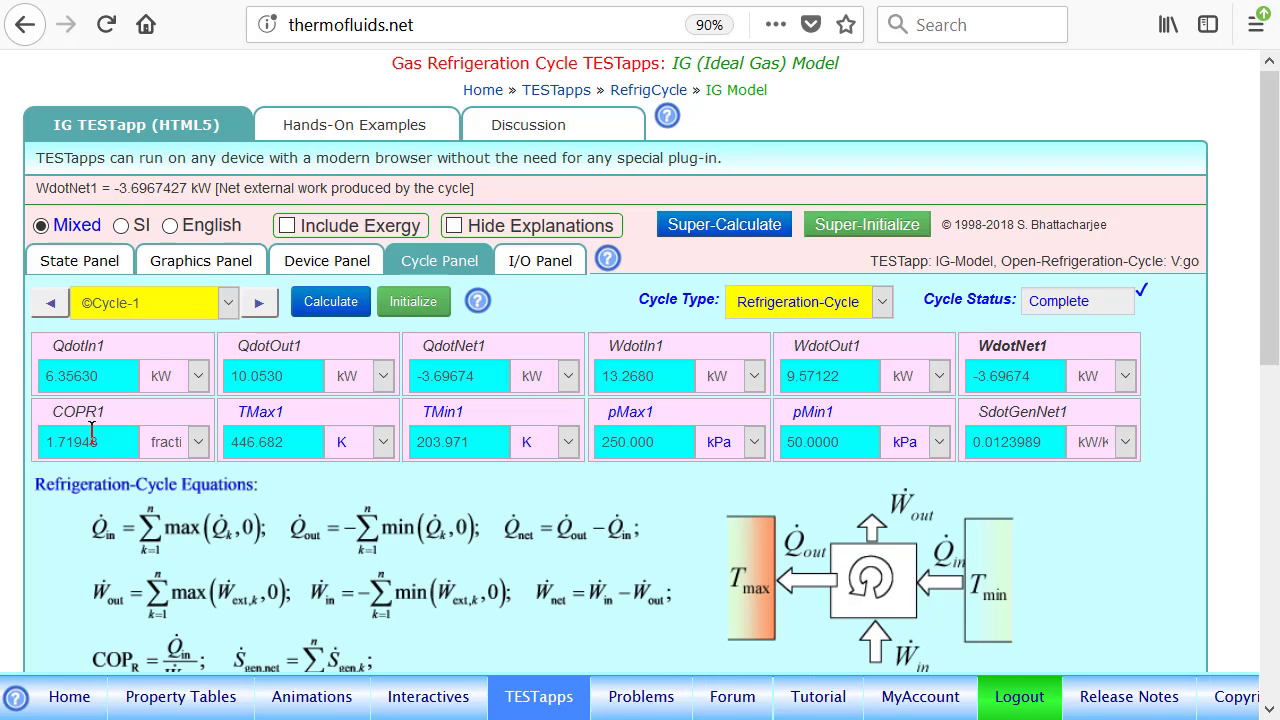
pyautogui.click(55, 454)
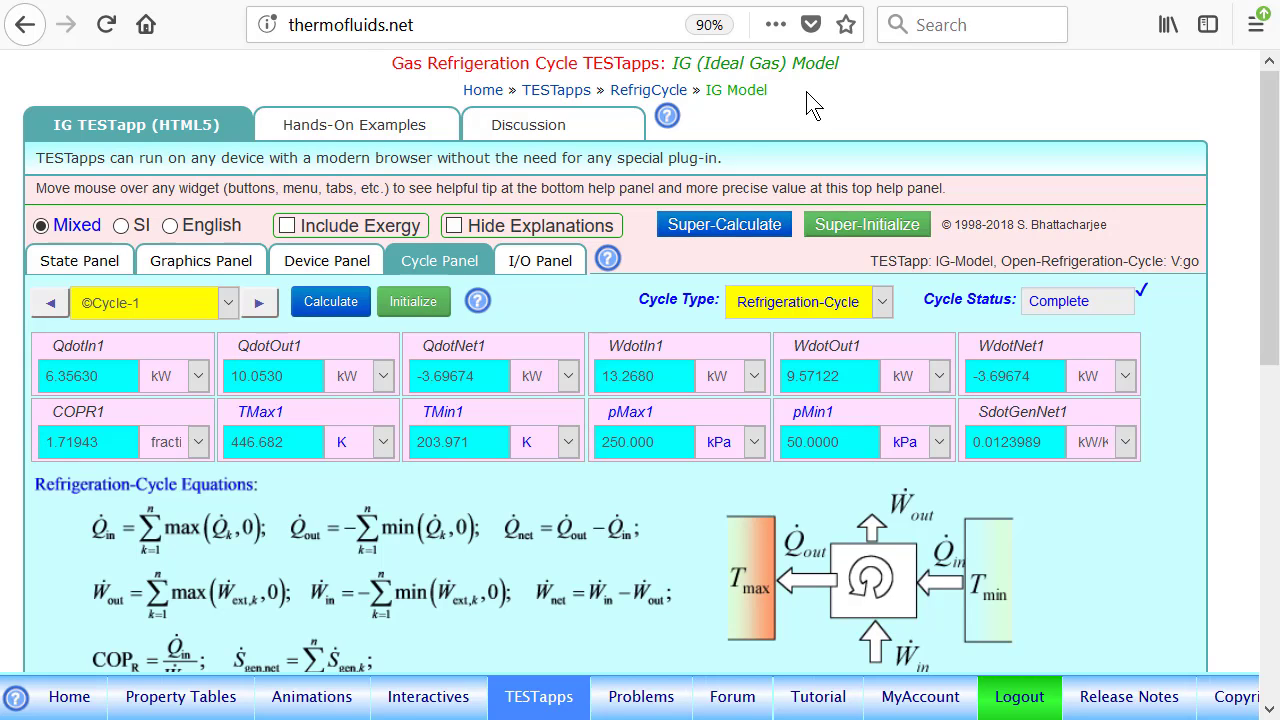
# Super-Calculate the whole analysis and place the cursor in the TEST-generated codes of the I/O input area.
pyautogui.click(727, 229)
pyautogui.click(202, 530)
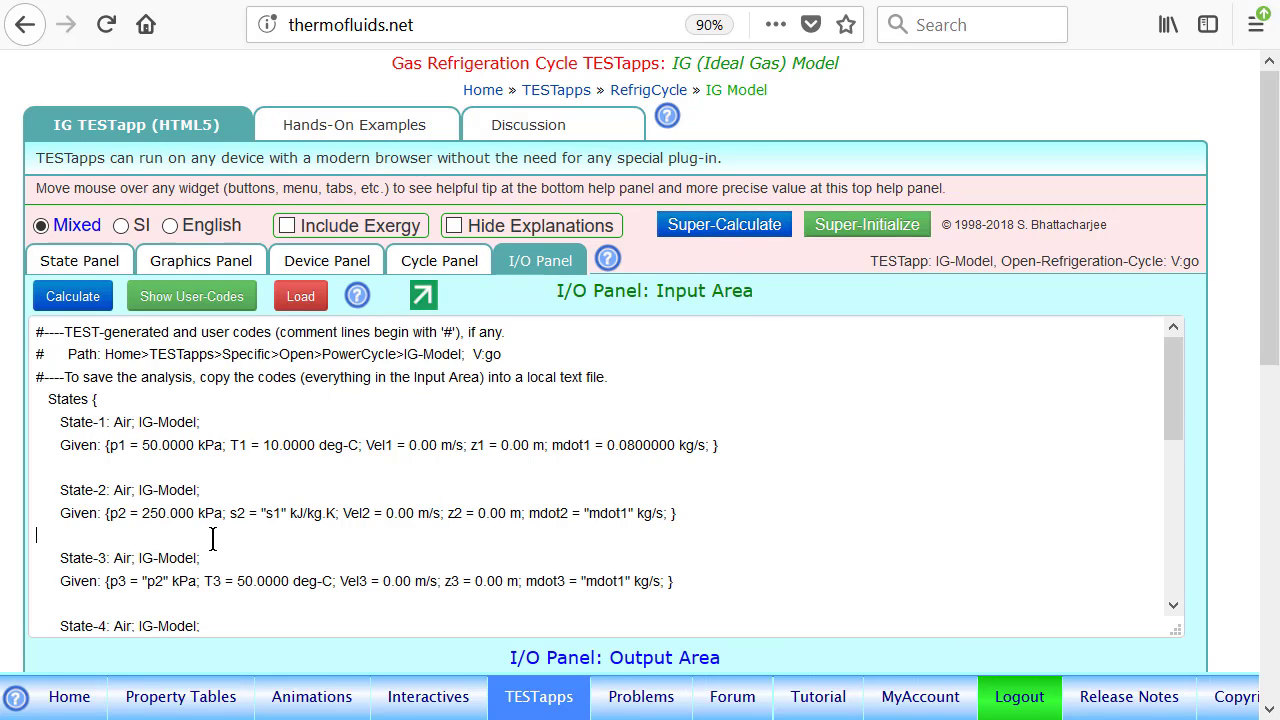
# Copy all the TEST-generated codes and open the PG Model TESTapp for open gas refrigeration cycles.
pyautogui.hotkey('ctrl', 'a')
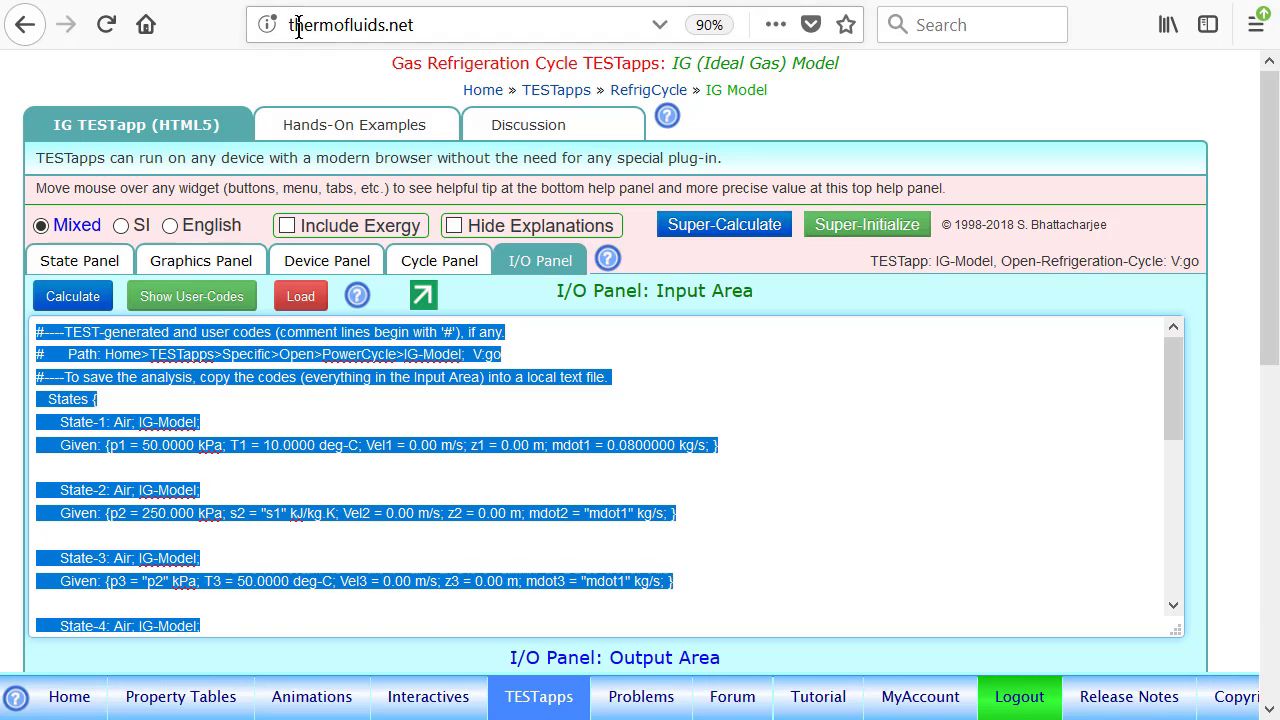
pyautogui.click(322, 2)
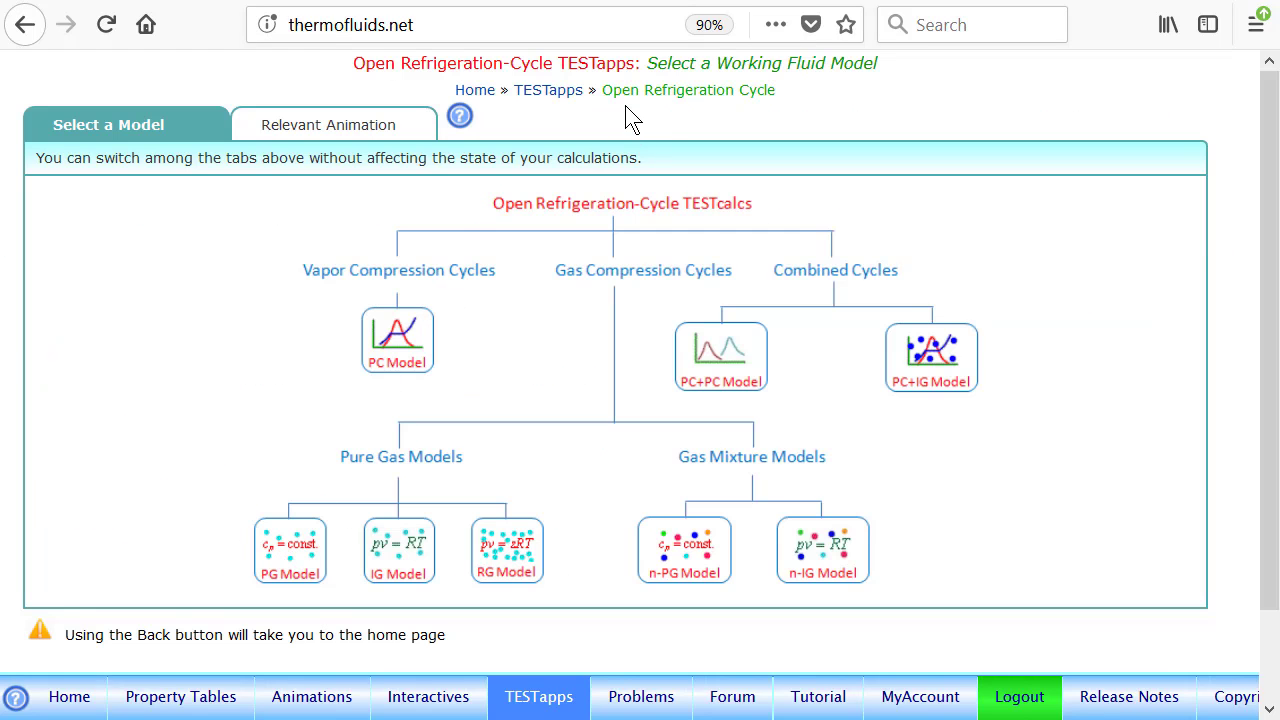
pyautogui.click(290, 553)
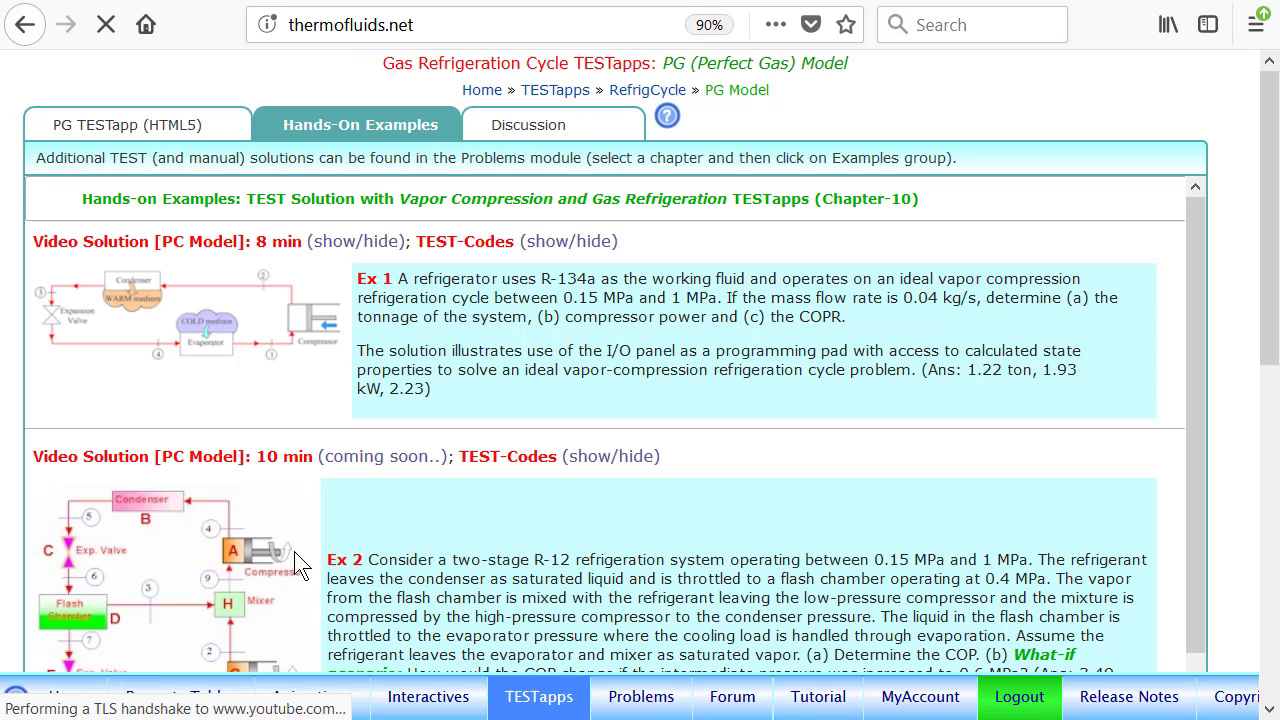
pyautogui.click(198, 136)
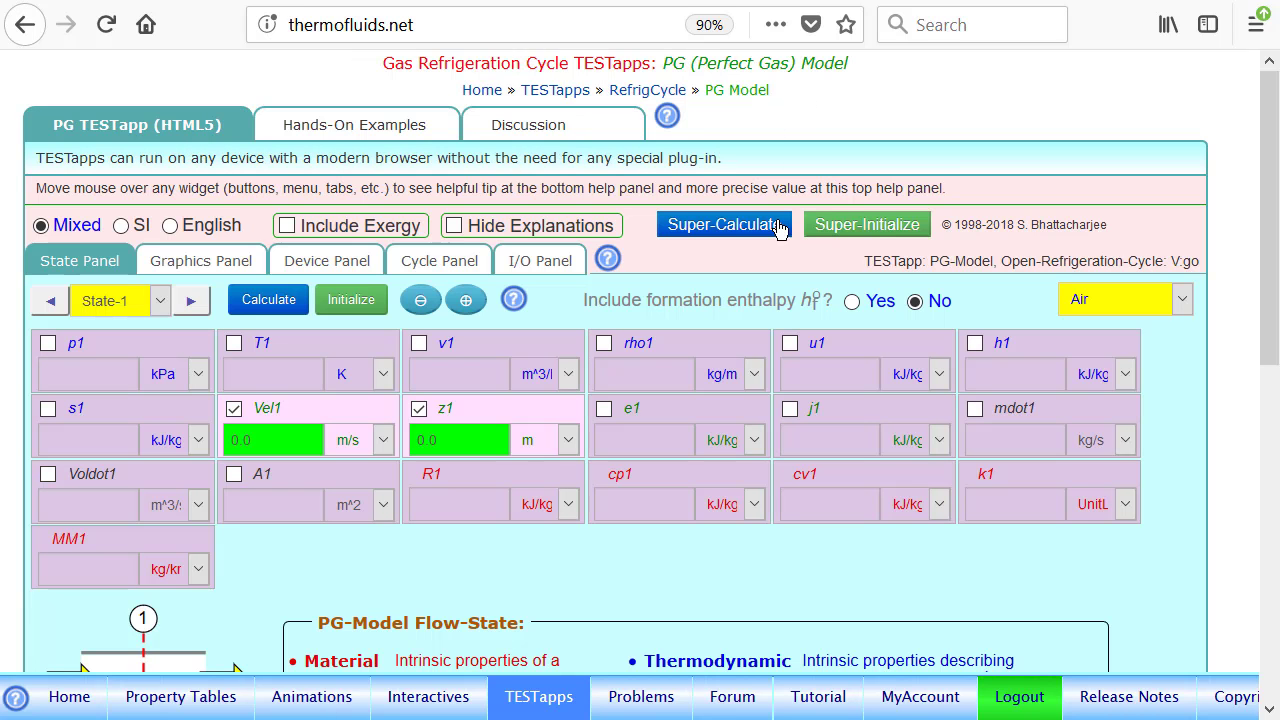
# Paste the copied TEST codes into the I/O input area of the PG-model TESTapp and load them to regenerate the solution.
pyautogui.click(577, 262)
pyautogui.click(229, 482)
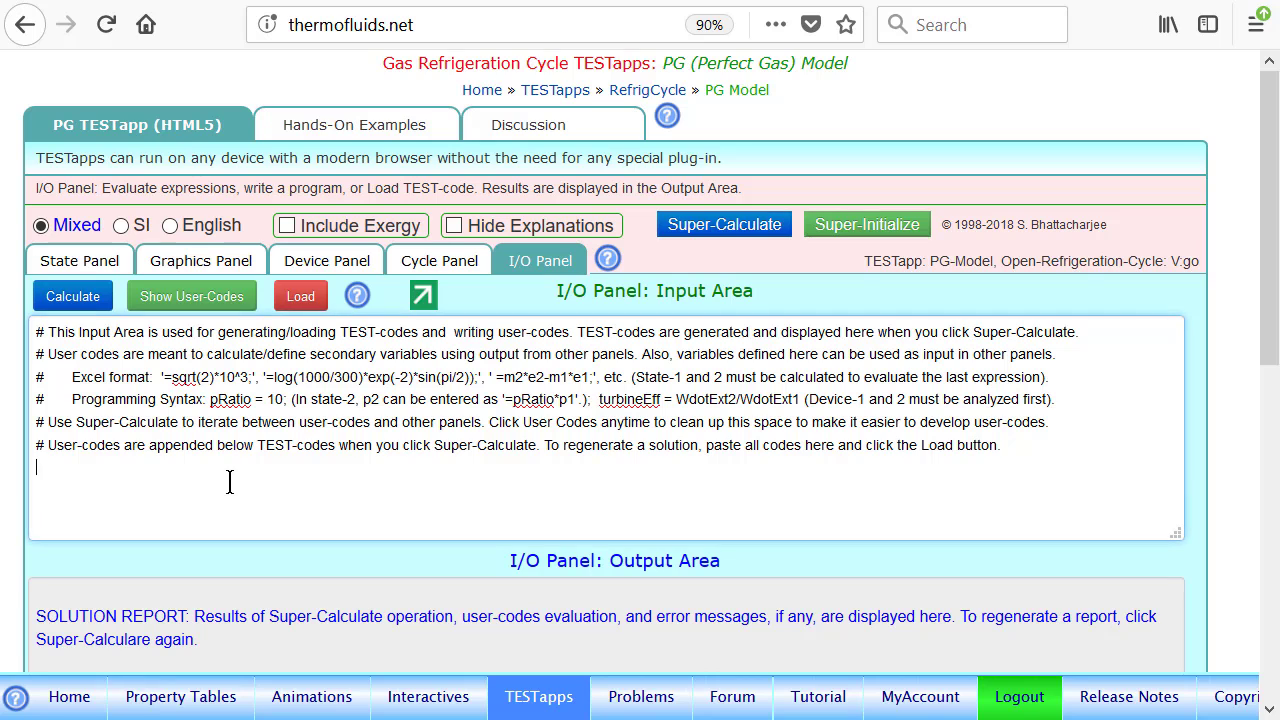
pyautogui.hotkey('ctrl', 'v')
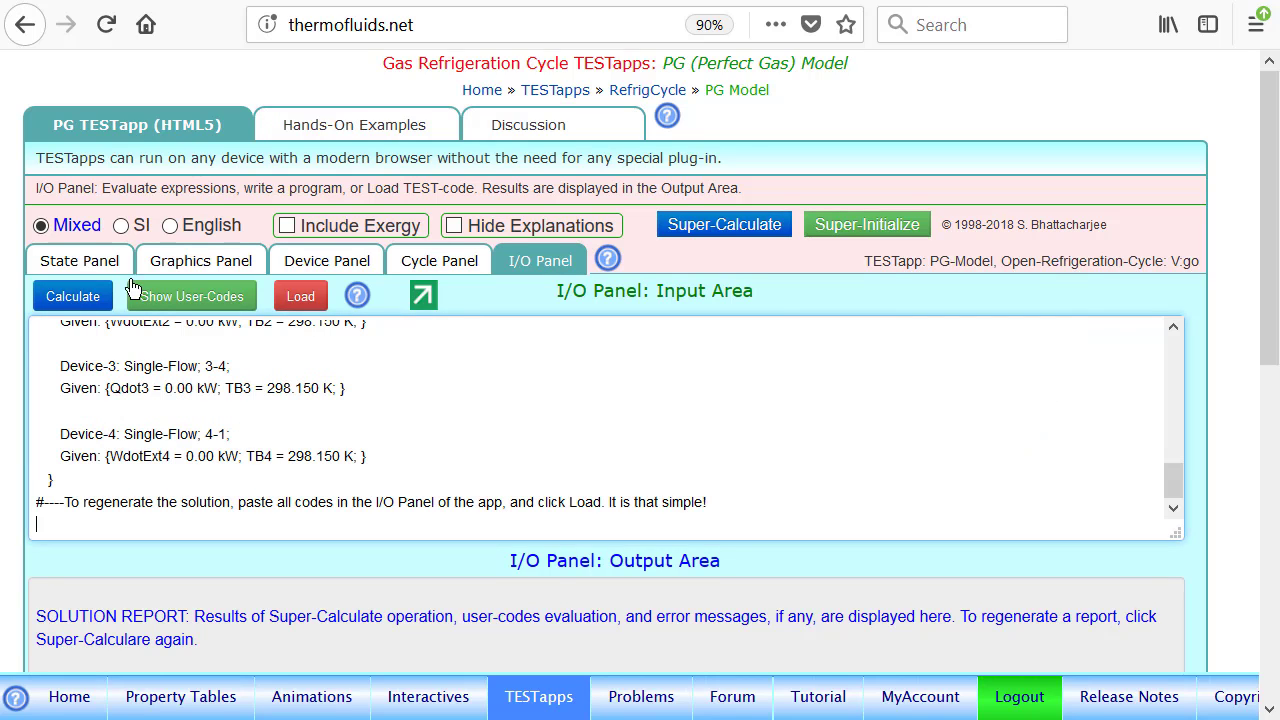
pyautogui.click(301, 297)
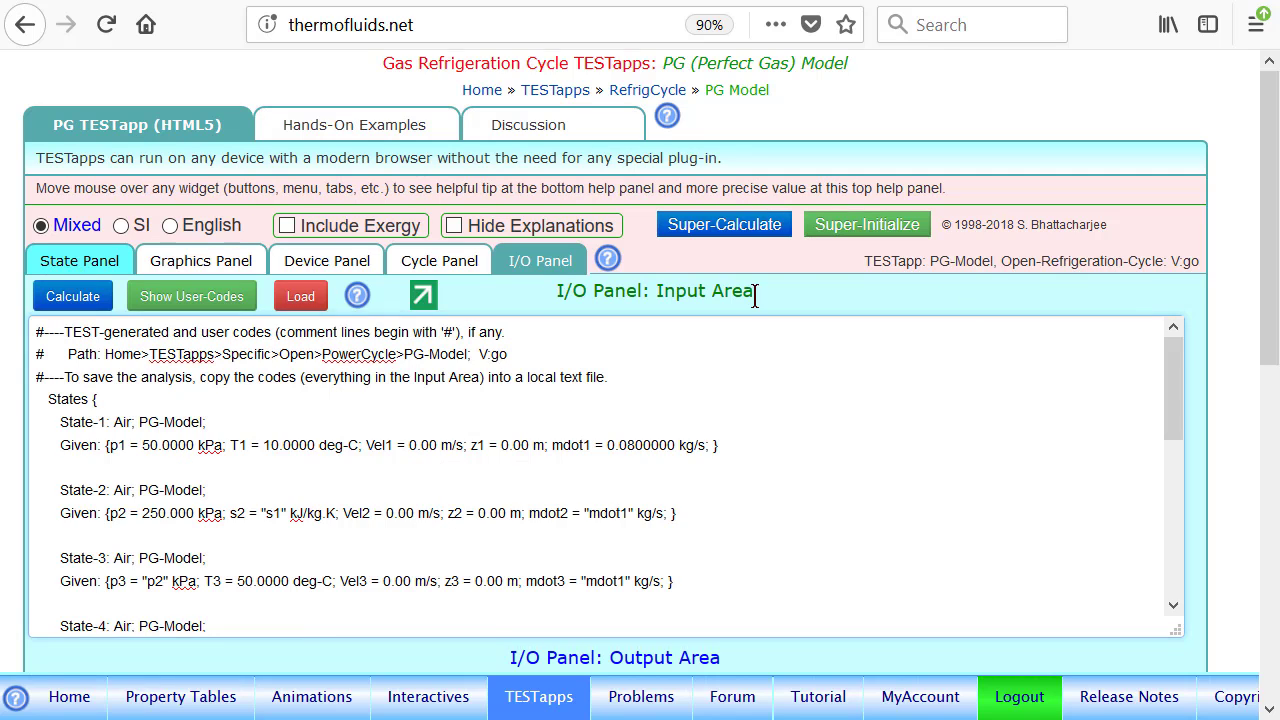
# Examine the perfect-gas results for State-1 and the COP and net work of Cycle-1.
pyautogui.click(80, 270)
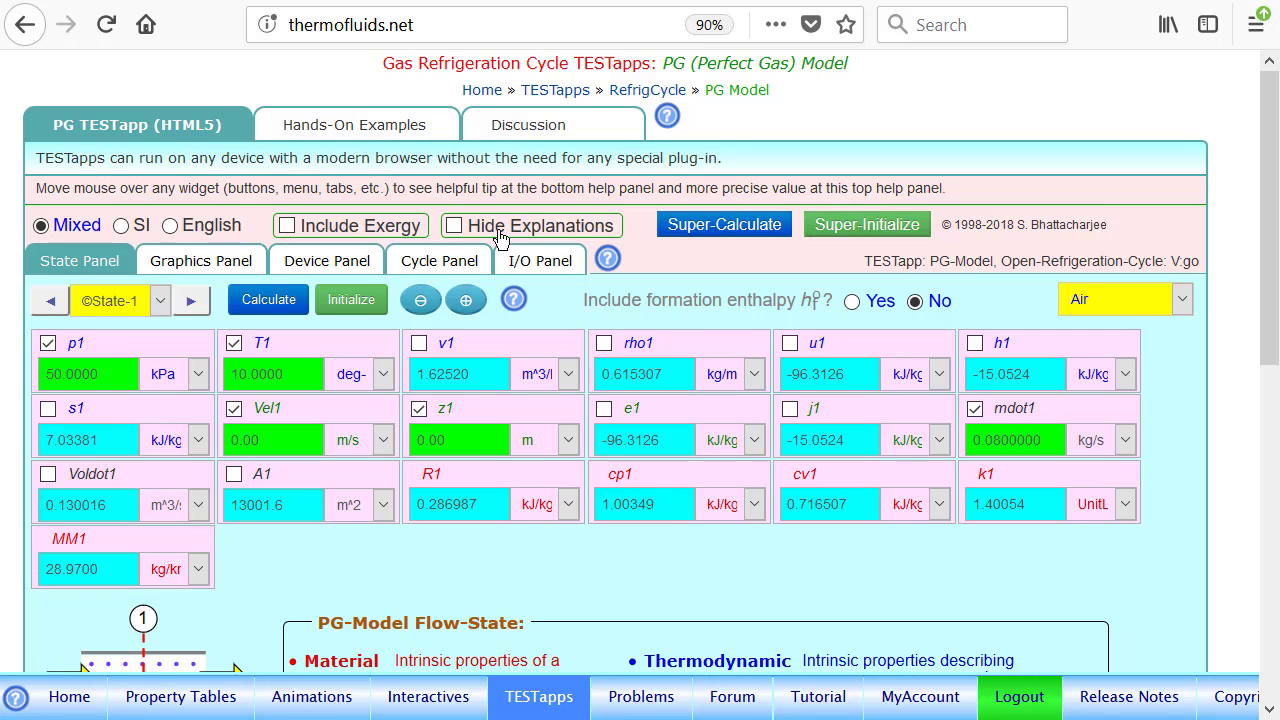
pyautogui.click(476, 268)
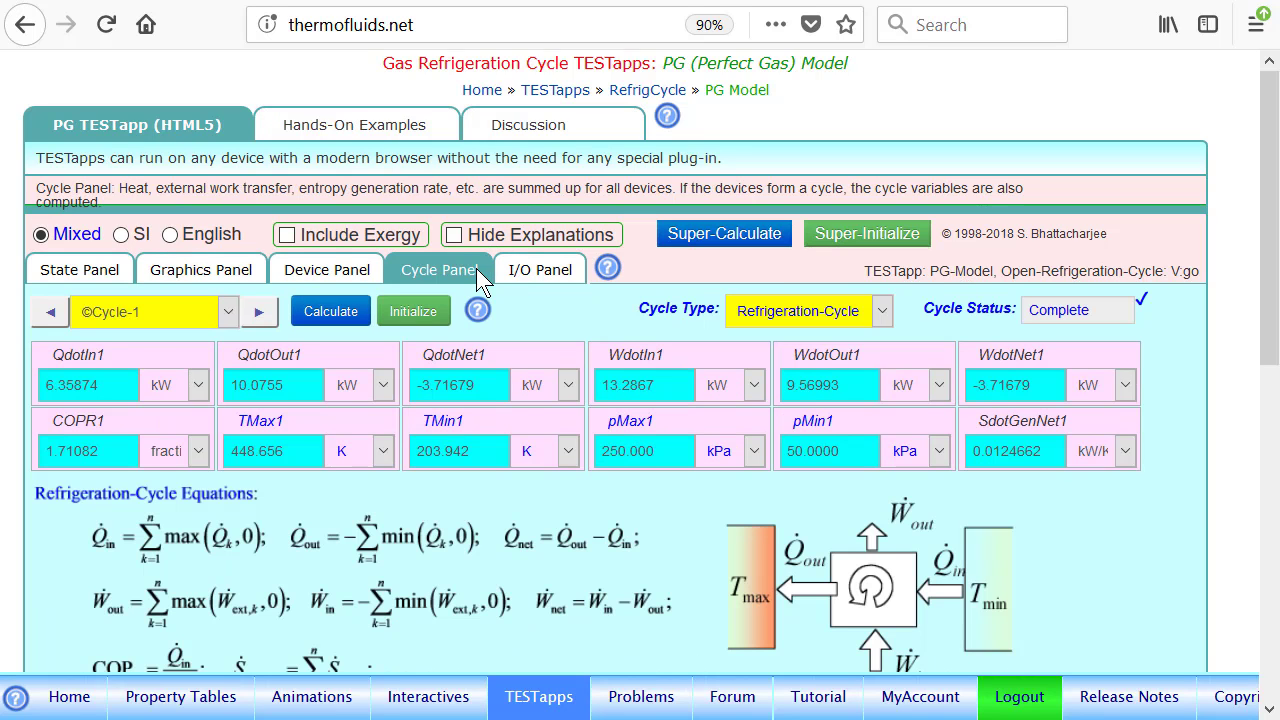